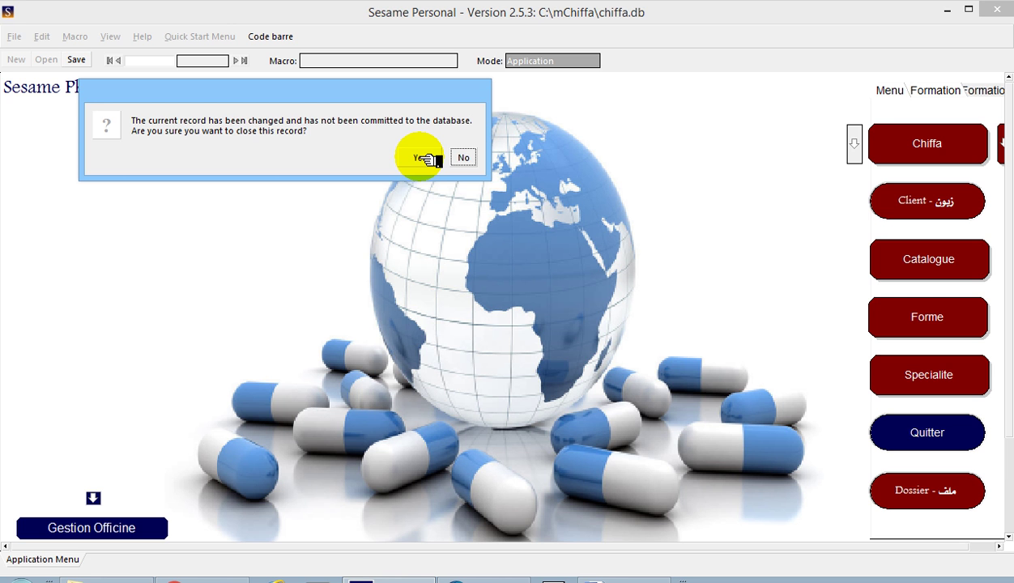
Close the uncommitted record, retrieve all Chiffa records with an unrestricted search and advance to the third one.
{"action": "left_click", "coordinate": [422, 158]}
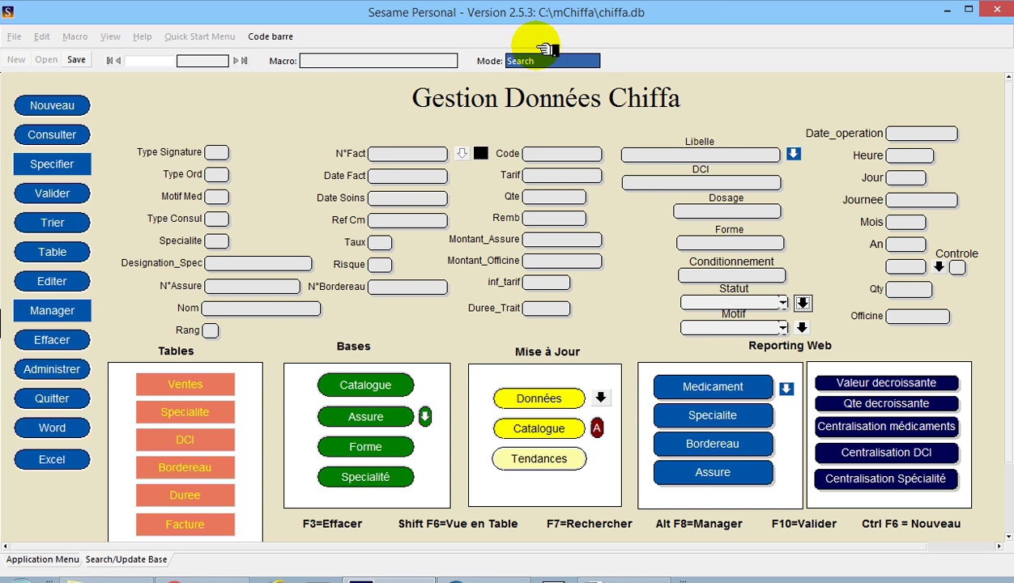
{"action": "left_click", "coordinate": [73, 196]}
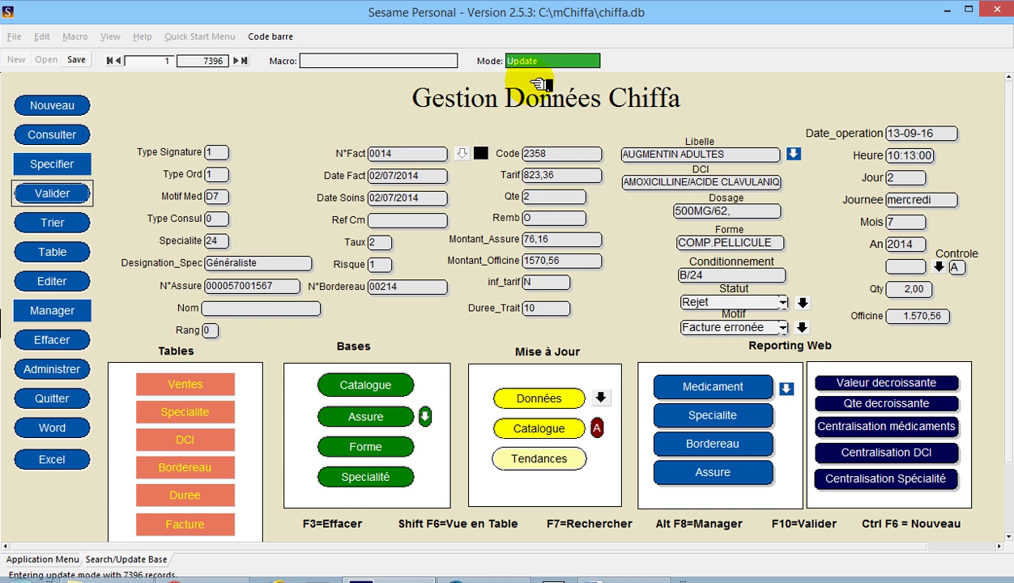
{"action": "left_click", "coordinate": [52, 136]}
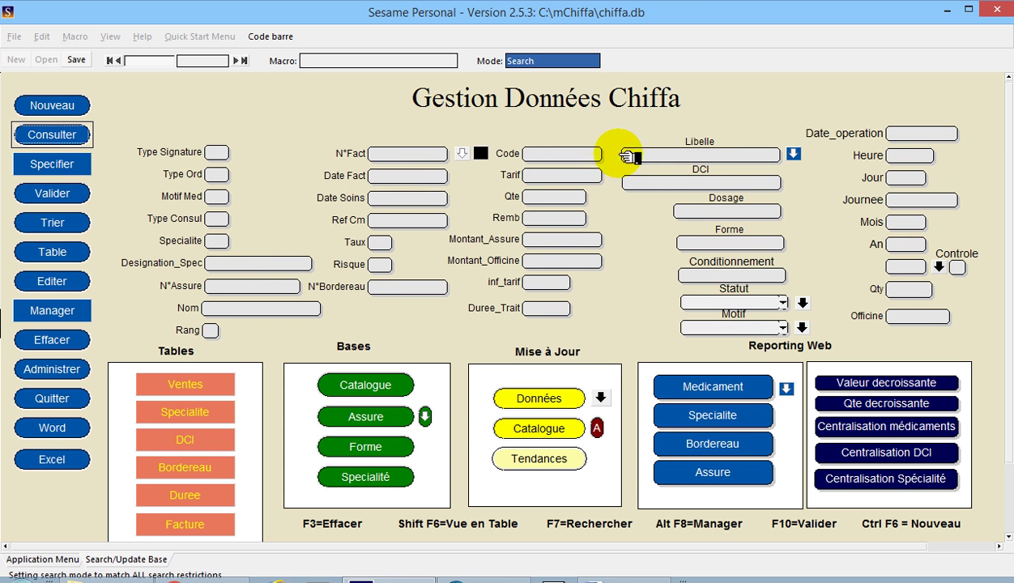
{"action": "left_click", "coordinate": [52, 193]}
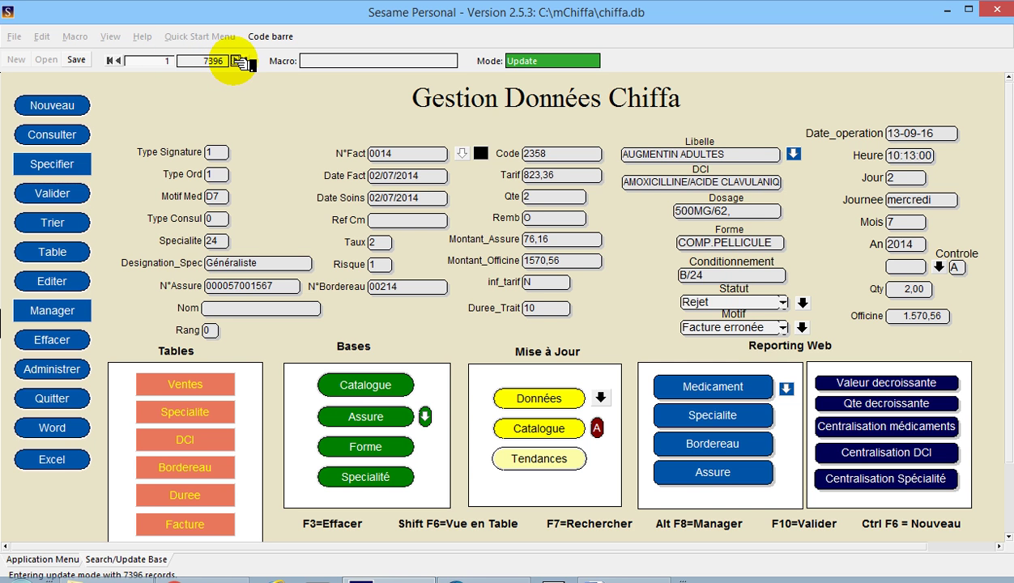
{"action": "left_click", "coordinate": [236, 60]}
{"action": "left_click", "coordinate": [238, 60]}
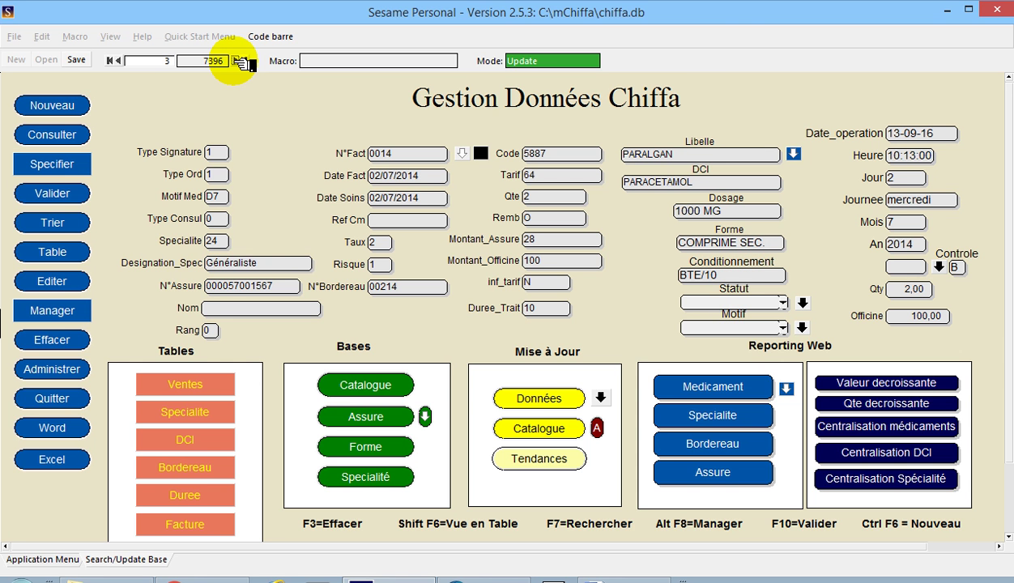
Search for records with Libelle "aspegic" and review them in table view down to the last row.
{"action": "left_click", "coordinate": [62, 136]}
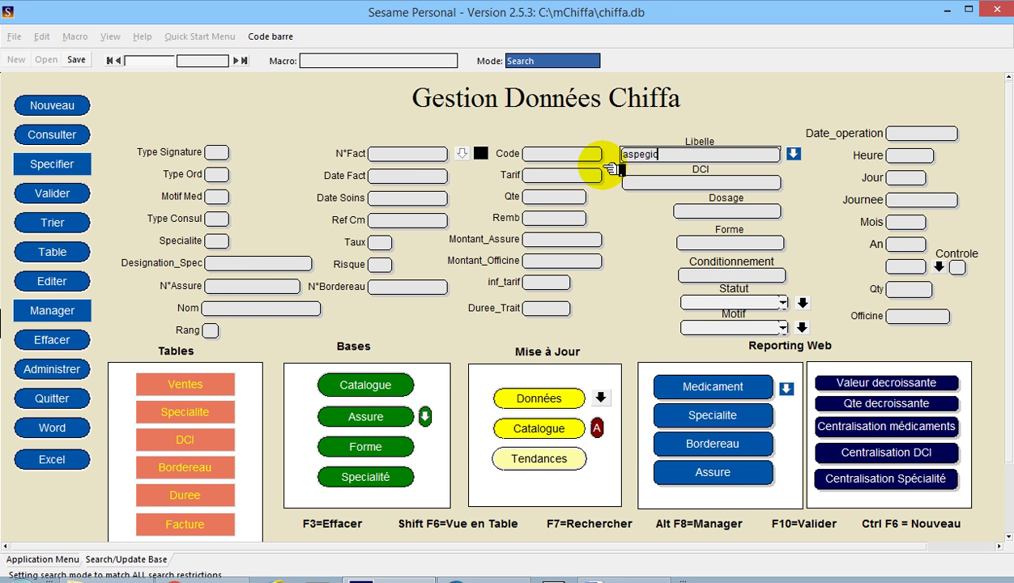
{"action": "left_click", "coordinate": [61, 196]}
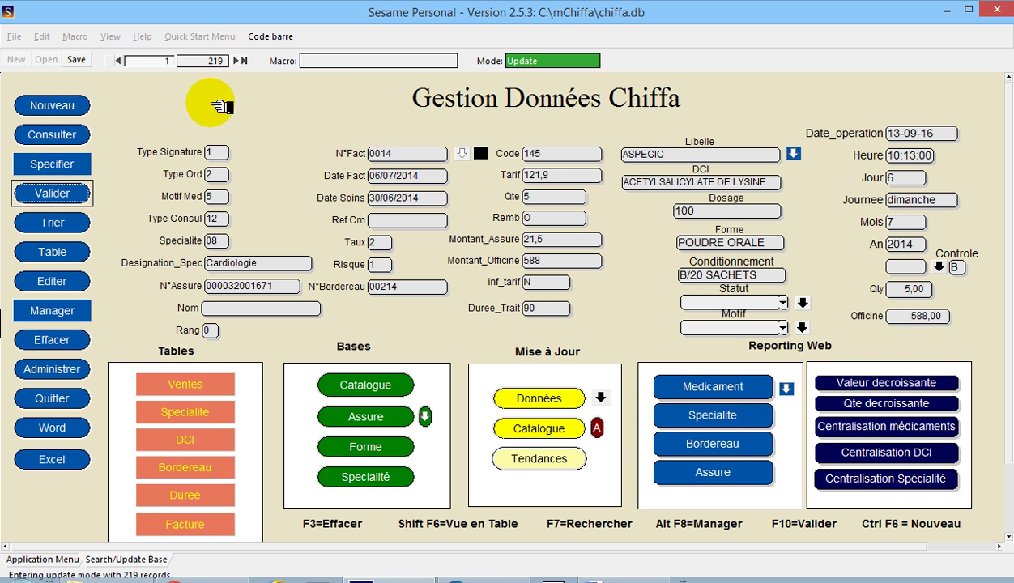
{"action": "left_click", "coordinate": [52, 251]}
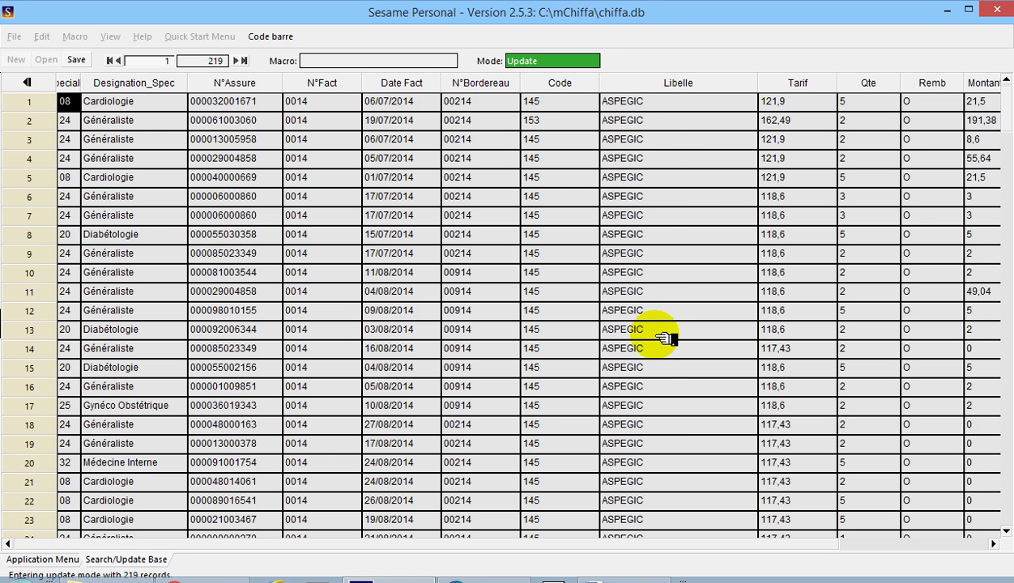
{"action": "left_click", "coordinate": [1006, 489]}
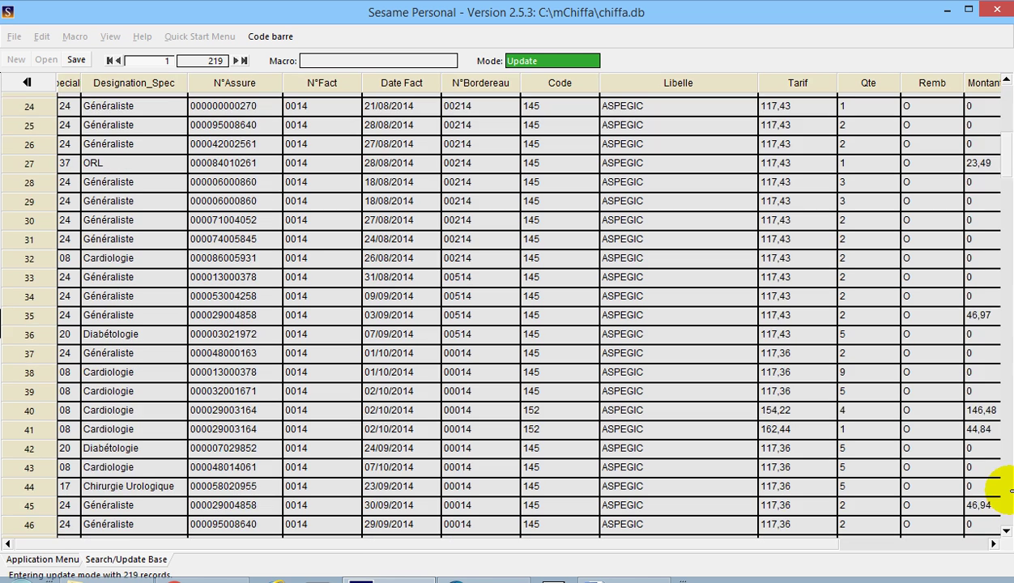
{"action": "left_click", "coordinate": [1006, 492]}
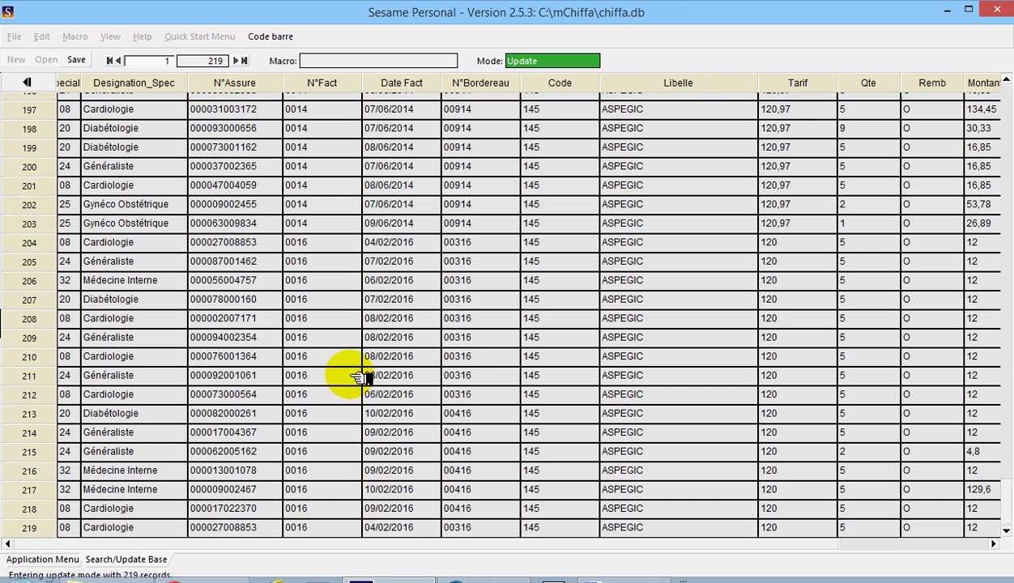
Return to the form view, generate the Centralisation Spécialité web report for the aspegic records, and close it.
{"action": "left_click", "coordinate": [27, 81]}
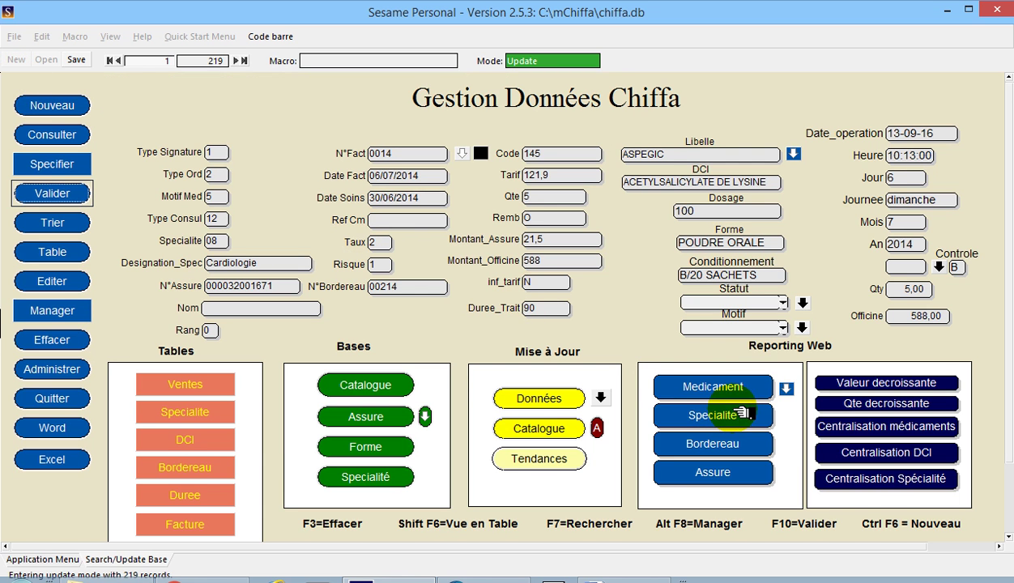
{"action": "left_click", "coordinate": [855, 480]}
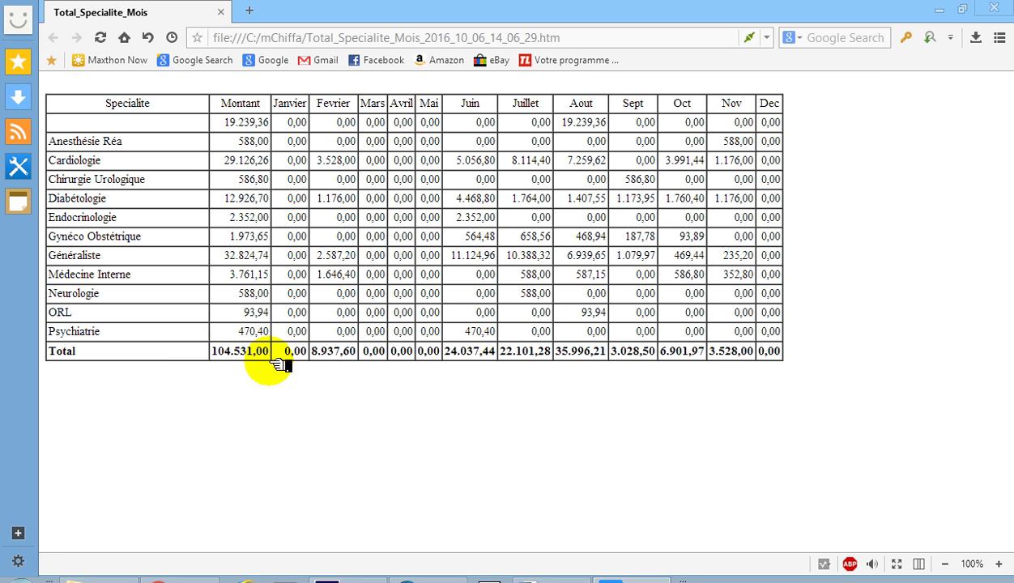
{"action": "left_click", "coordinate": [995, 9]}
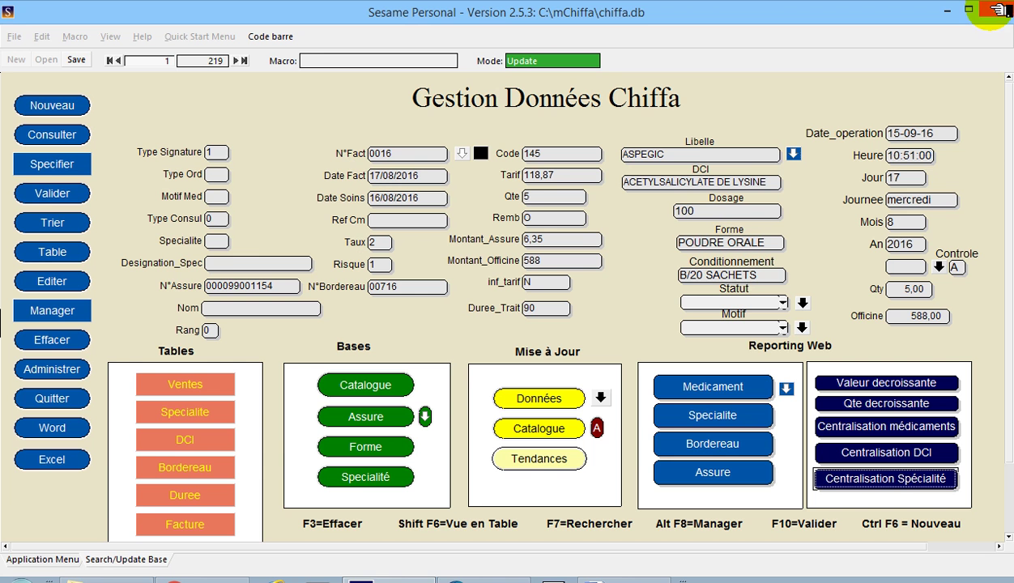
Restrict the aspegic search to An 2016, generate the Centralisation Spécialité report for the matching records, and close it.
{"action": "left_click", "coordinate": [74, 135]}
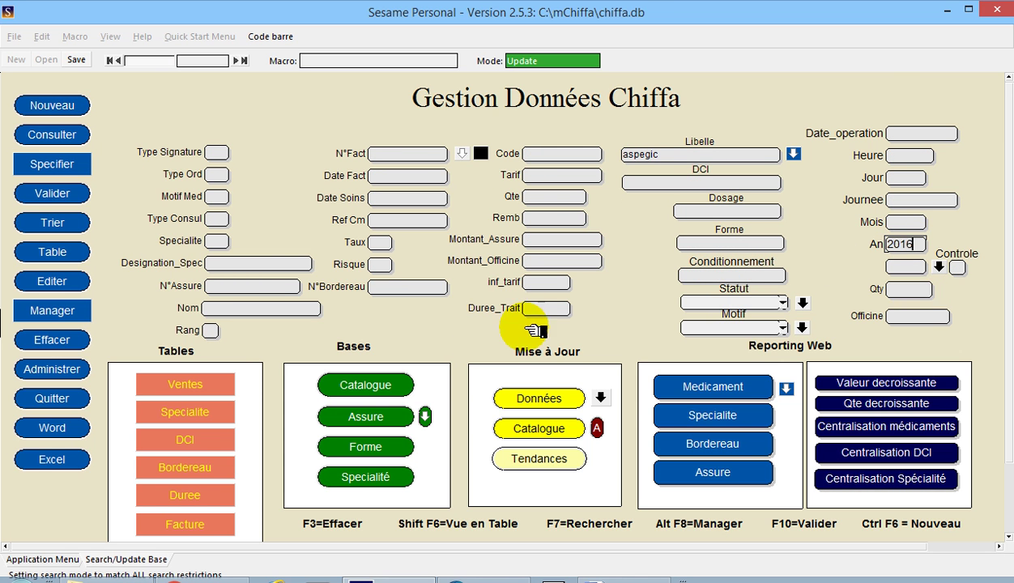
{"action": "left_click", "coordinate": [53, 194]}
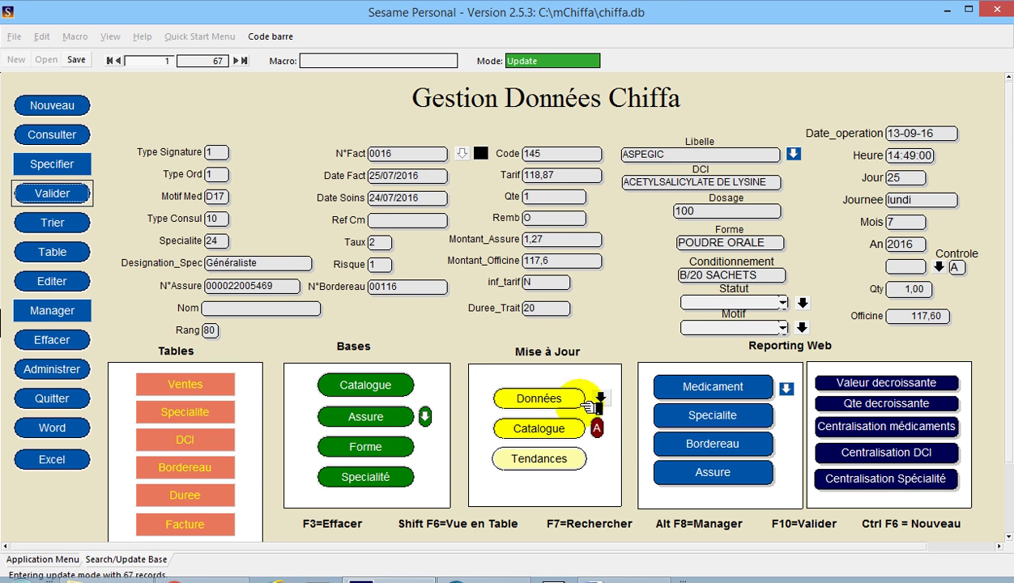
{"action": "left_click", "coordinate": [886, 479]}
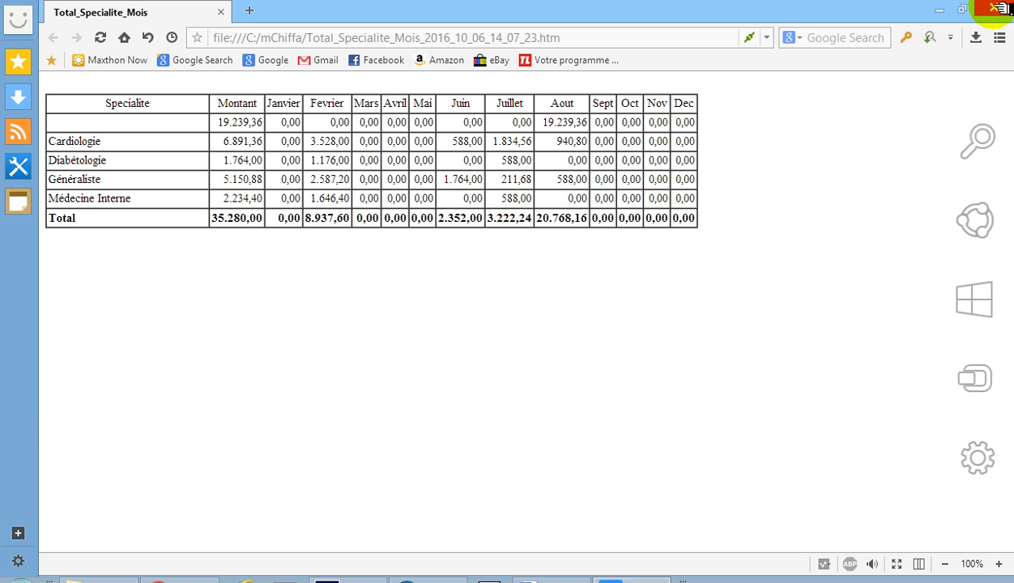
{"action": "key", "text": "alt+F4"}
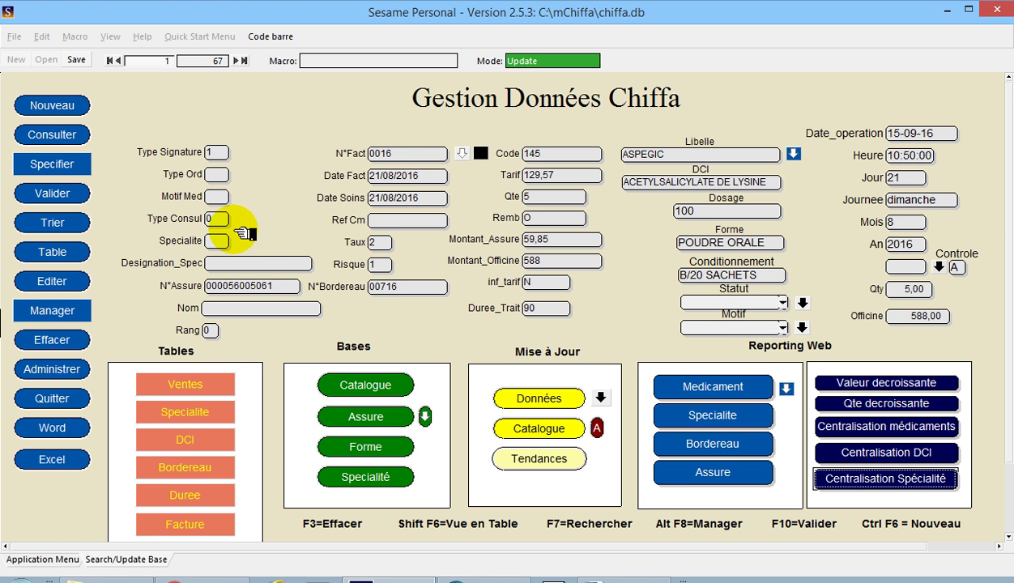
Search 2016 records for Libelle "aspegic;proton;amarel" and view the Medicament web report for them, closing it when done.
{"action": "left_click", "coordinate": [65, 135]}
{"action": "left_click", "coordinate": [679, 154]}
{"action": "type", "text": "aspegic;proton;amarel"}
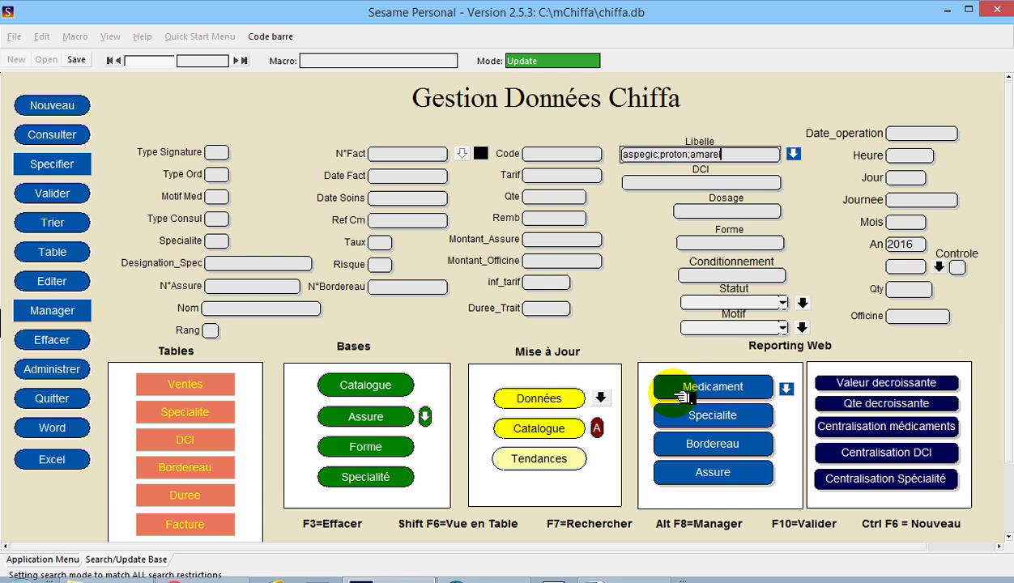
{"action": "left_click", "coordinate": [85, 195]}
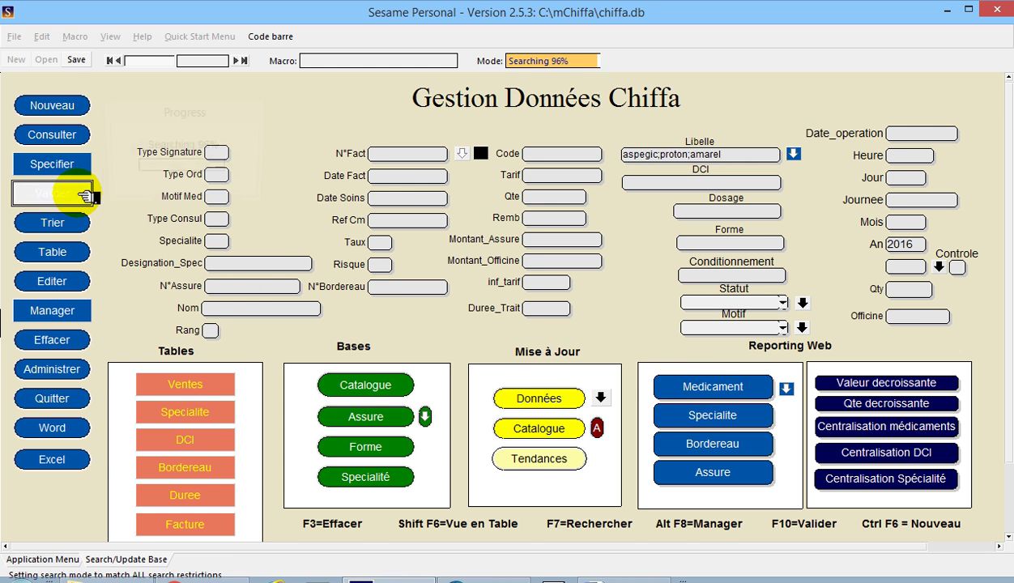
{"action": "left_click", "coordinate": [709, 387]}
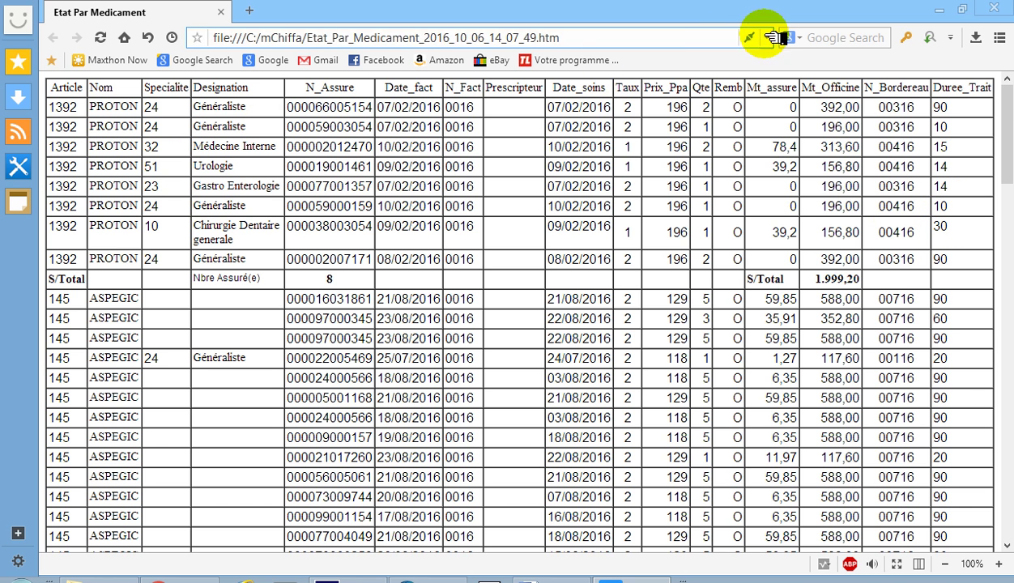
{"action": "left_click", "coordinate": [996, 10]}
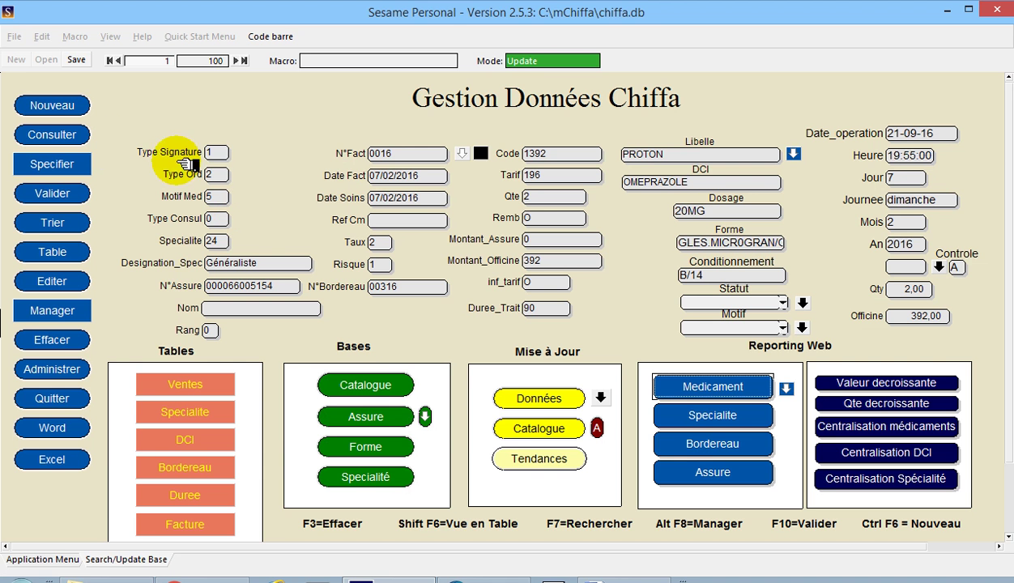
Add Duree_Trait 90 to the three-drug 2016 search, generate the Assure web report, and review it before closing.
{"action": "left_click", "coordinate": [49, 134]}
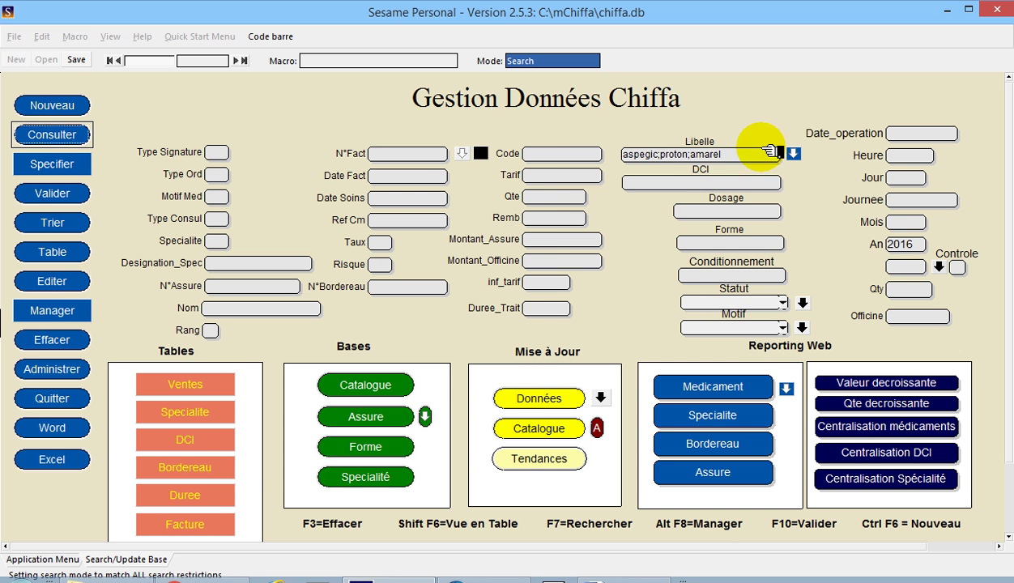
{"action": "left_click", "coordinate": [536, 308]}
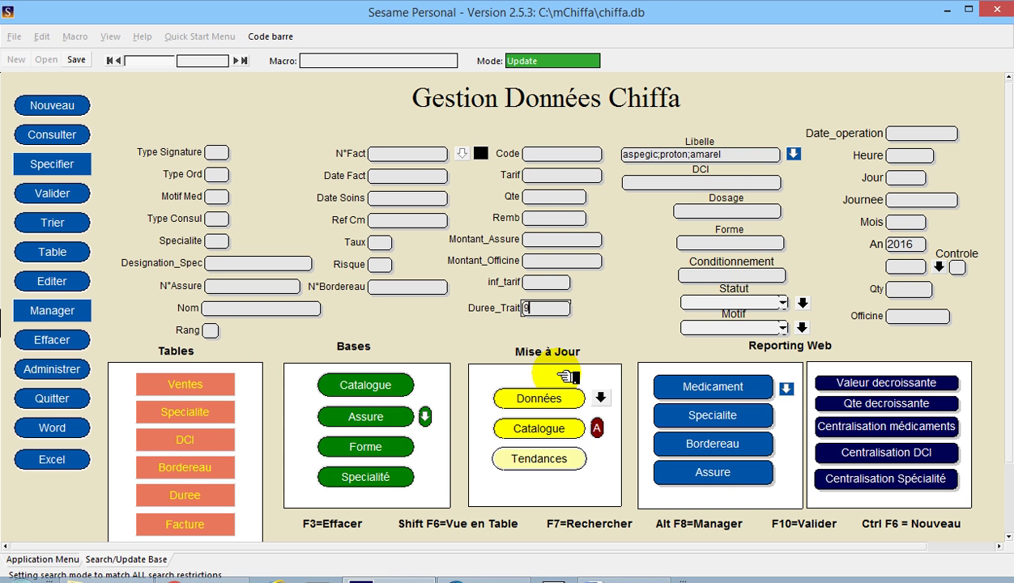
{"action": "left_click", "coordinate": [59, 195]}
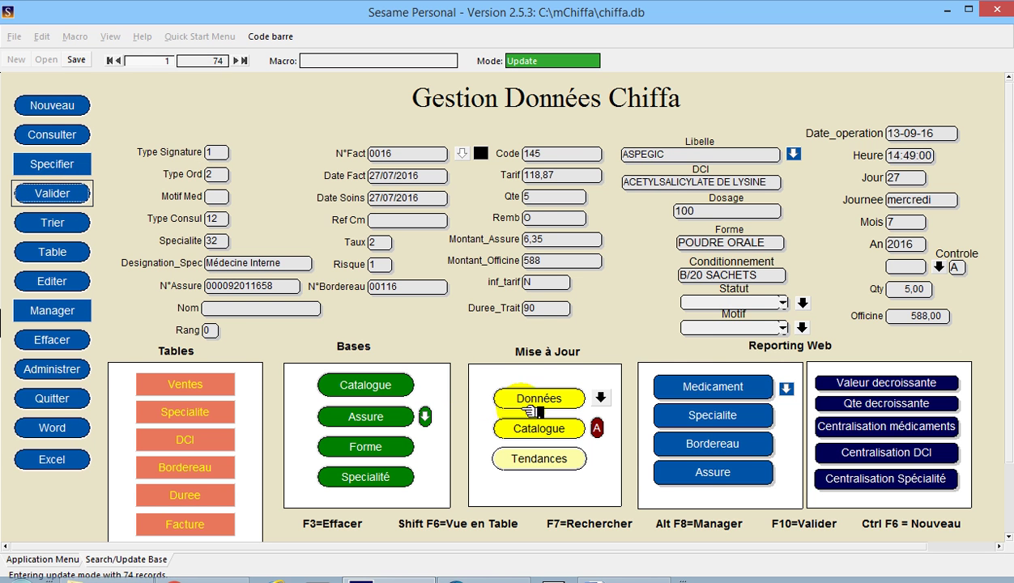
{"action": "left_click", "coordinate": [703, 473]}
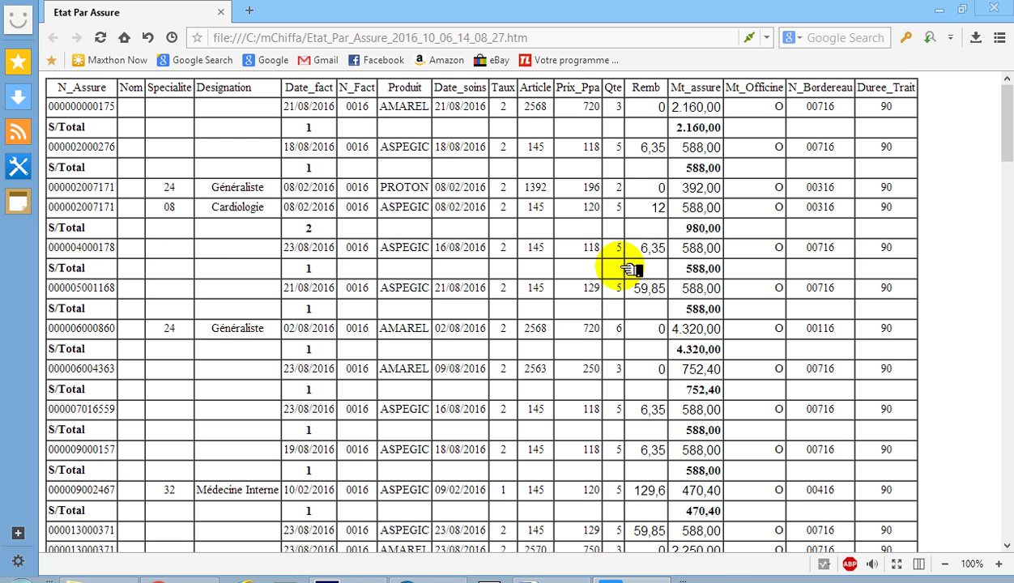
{"action": "left_click", "coordinate": [1007, 545]}
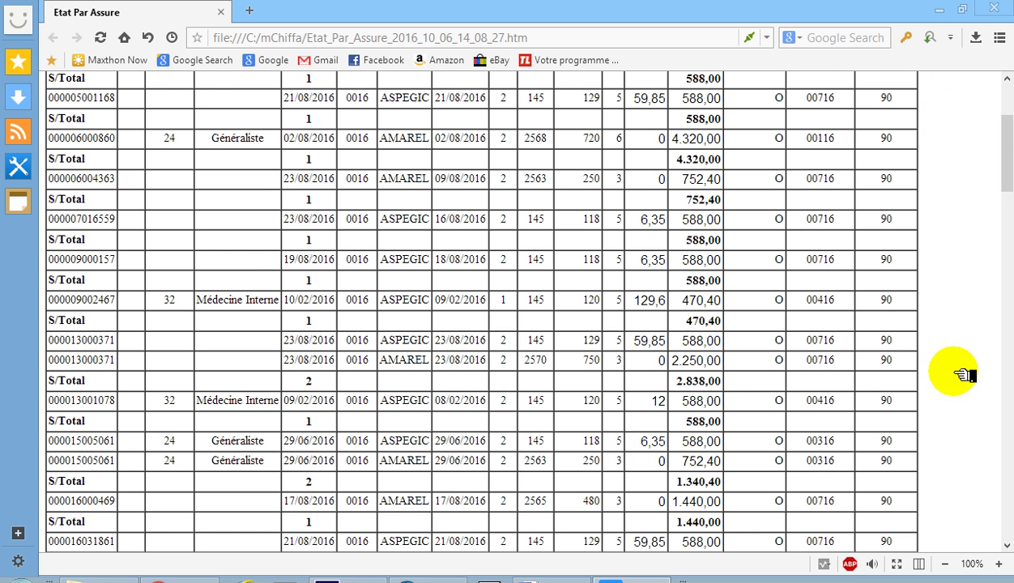
{"action": "scroll", "coordinate": [1008, 525], "scroll_direction": "down", "scroll_amount": 15}
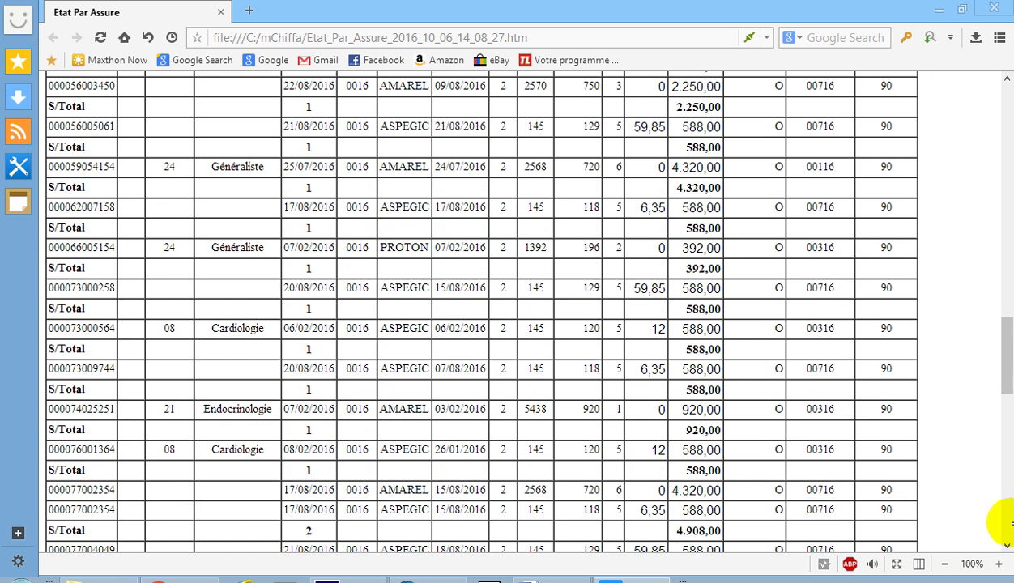
{"action": "left_click", "coordinate": [994, 8]}
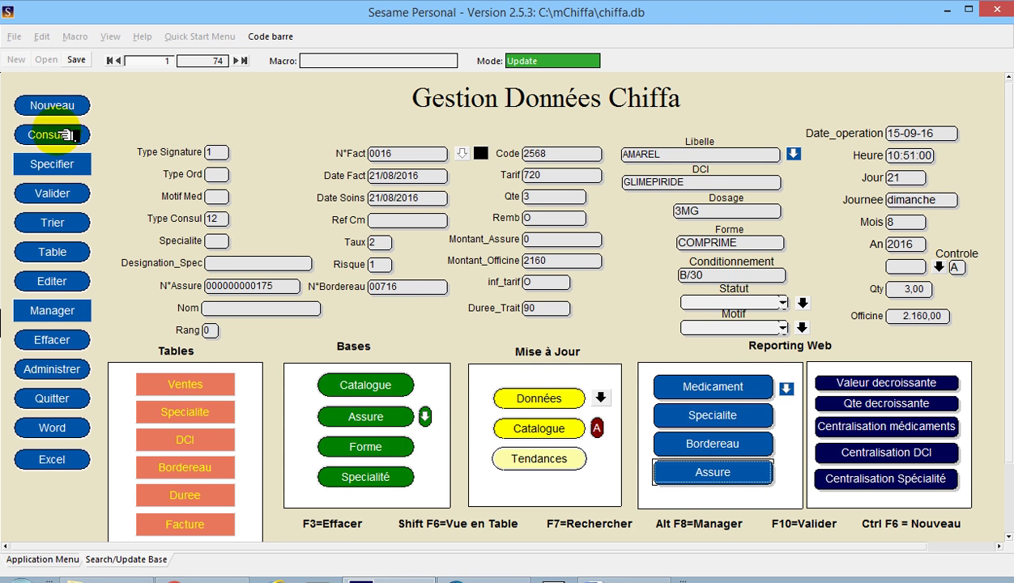
Copy the whole Date Fact value of the current AMAREL record.
{"action": "left_click_drag", "start_coordinate": [430, 178], "coordinate": [379, 181]}
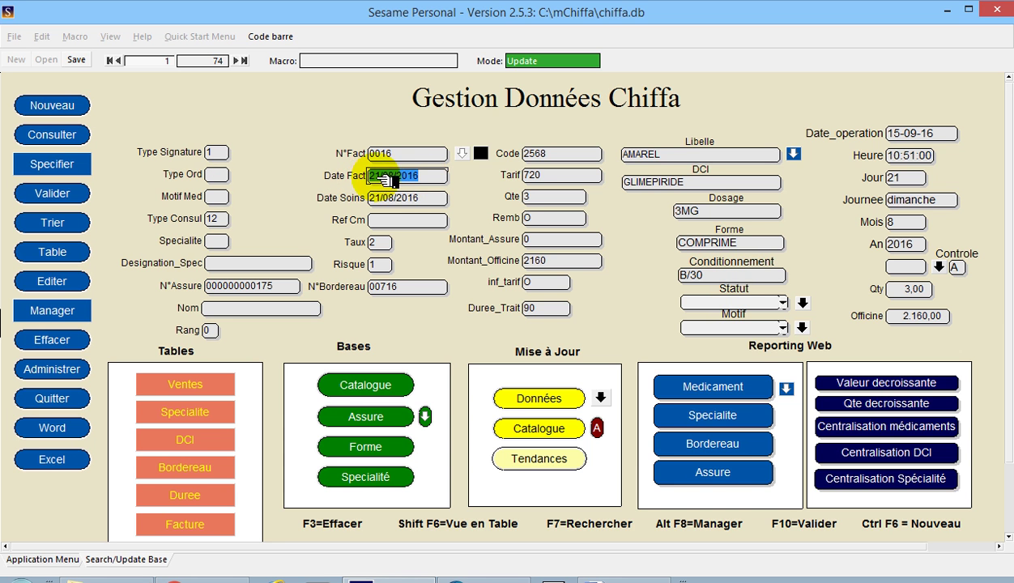
{"action": "right_click", "coordinate": [400, 179]}
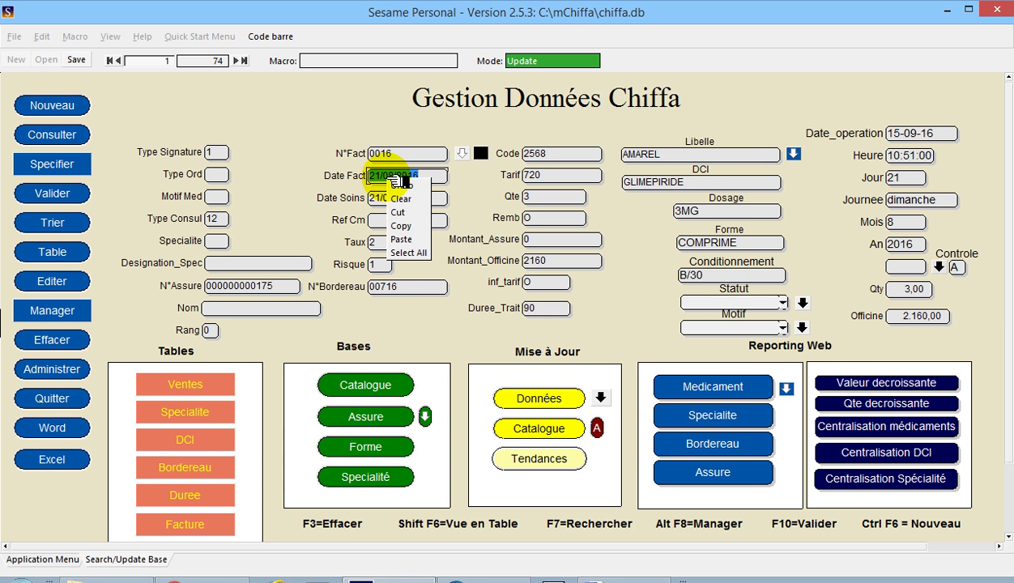
{"action": "left_click", "coordinate": [408, 253]}
{"action": "key", "text": "ctrl+c"}
Search using only the copied Date Fact 21/08/2016, view the matching records as a table, and return to the form.
{"action": "left_click", "coordinate": [52, 134]}
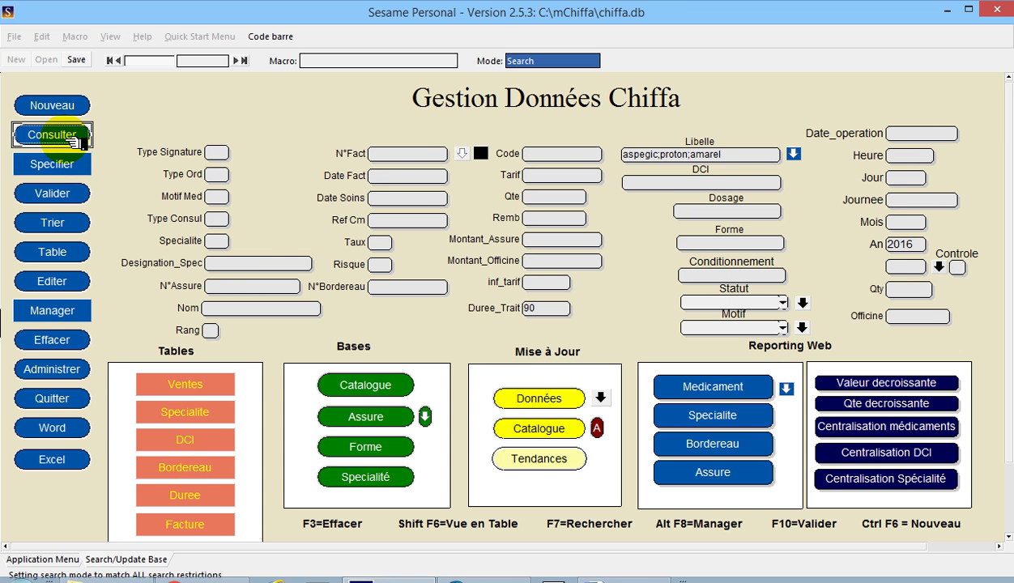
{"action": "right_click", "coordinate": [397, 181]}
{"action": "left_click", "coordinate": [409, 241]}
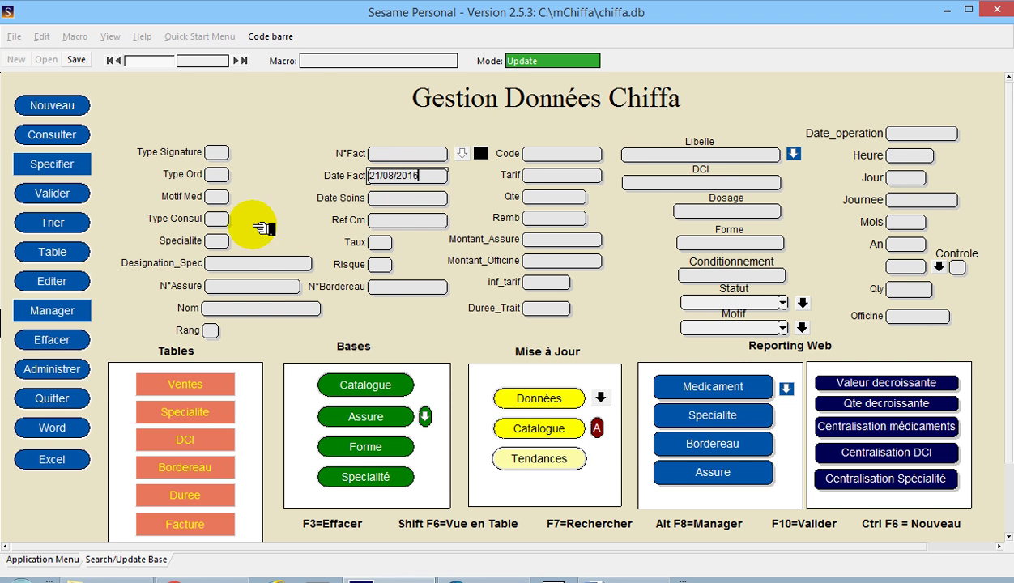
{"action": "left_click", "coordinate": [81, 201]}
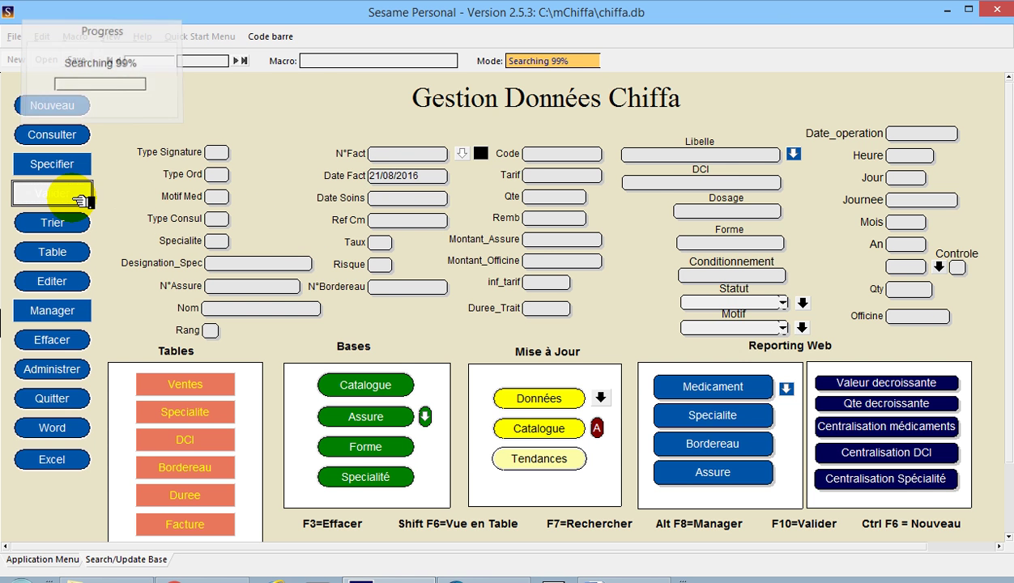
{"action": "left_click", "coordinate": [78, 247]}
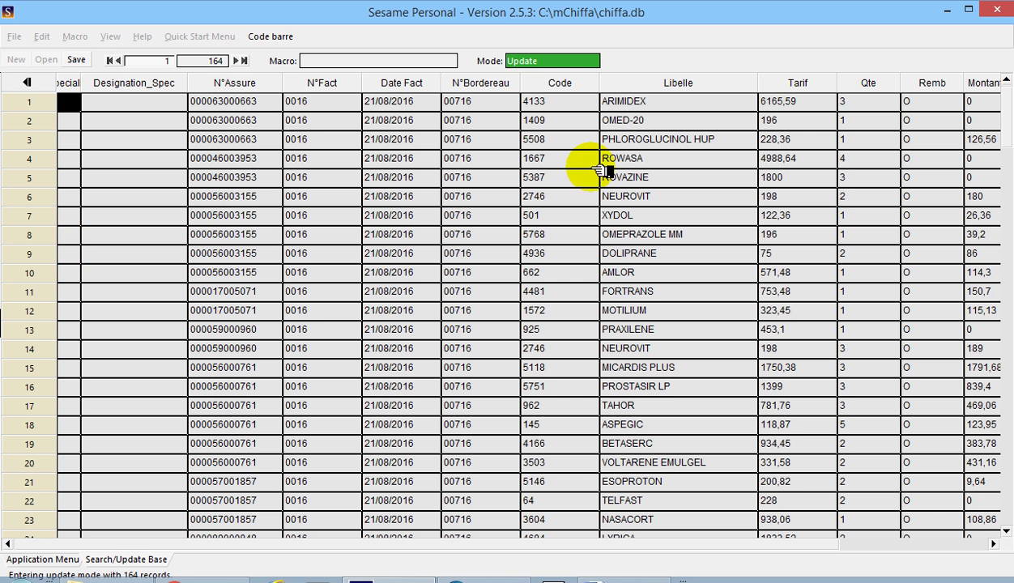
{"action": "left_click", "coordinate": [33, 83]}
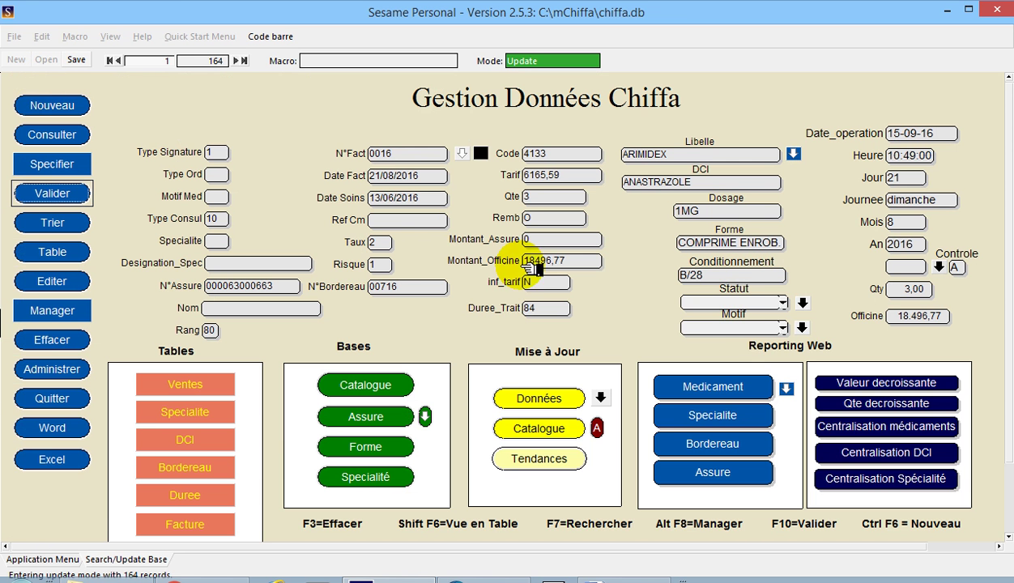
Generate the Centralisation médicaments web report for the found records, review the monthly amounts per drug, and close the report.
{"action": "left_click", "coordinate": [873, 429]}
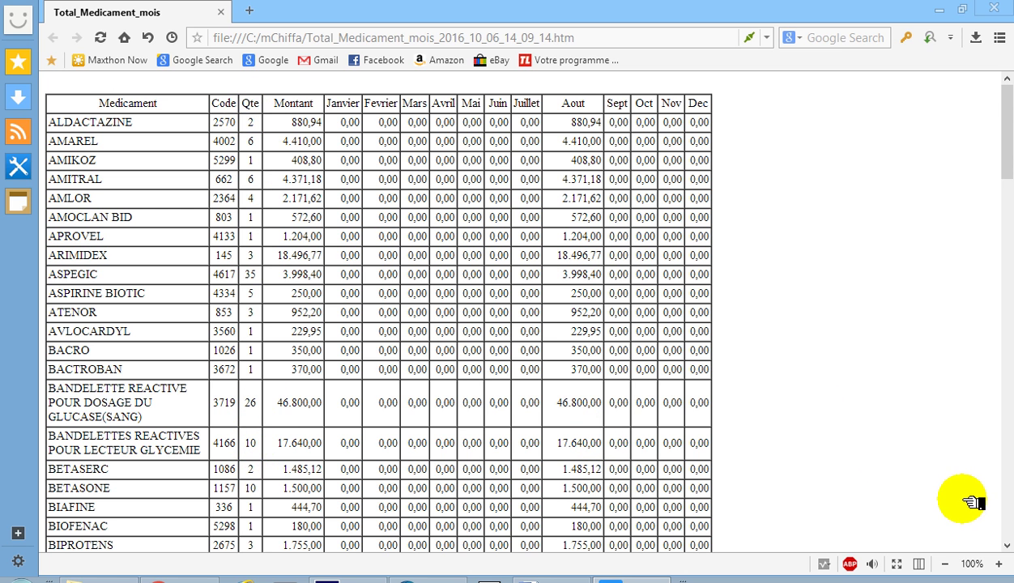
{"action": "left_click", "coordinate": [1009, 520]}
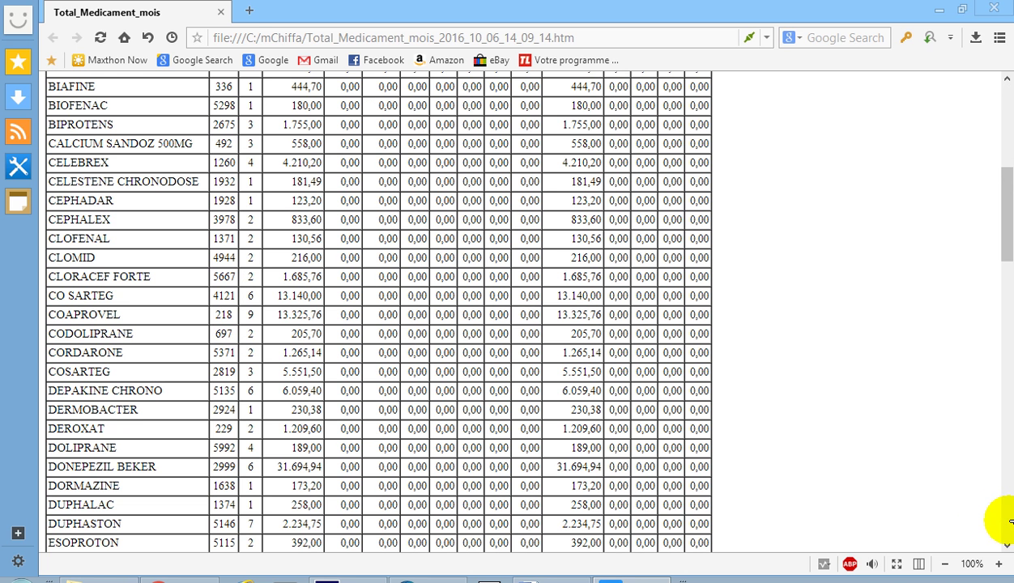
{"action": "left_click", "coordinate": [995, 7]}
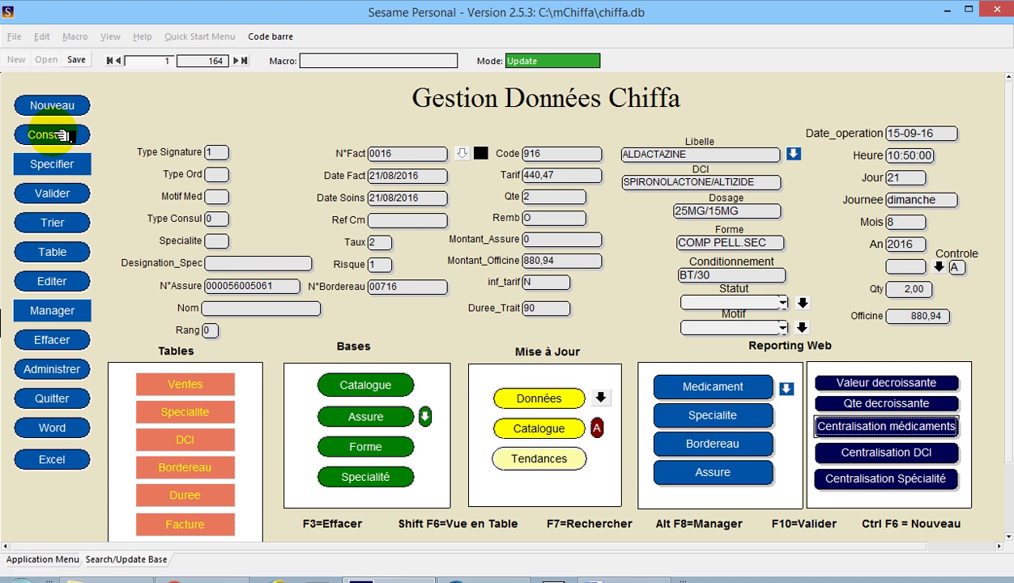
Copy the current record's N°Bordereau 00716 and search with it as the only criterion, removing the retained Date Fact.
{"action": "left_click", "coordinate": [405, 289]}
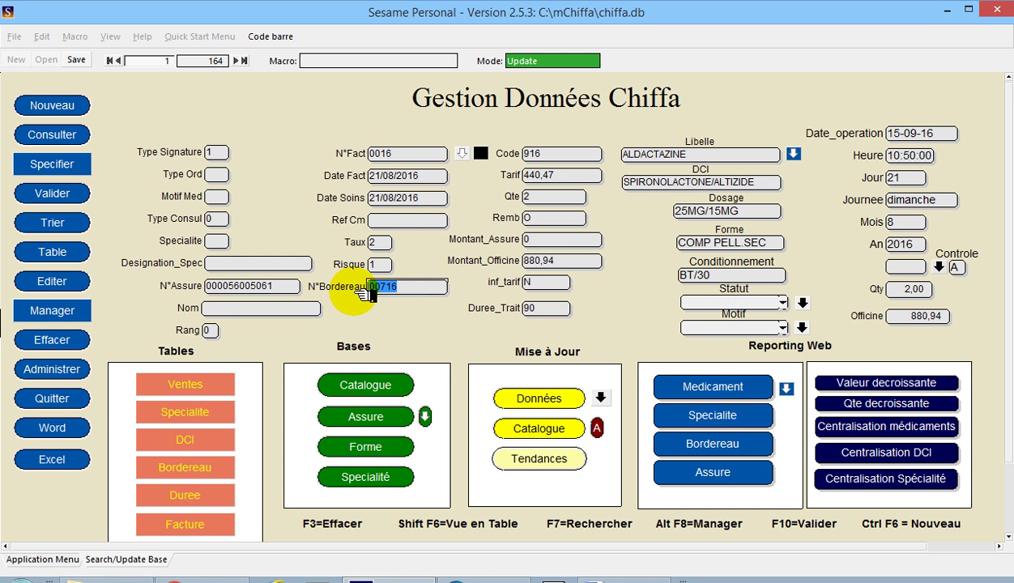
{"action": "right_click", "coordinate": [379, 285]}
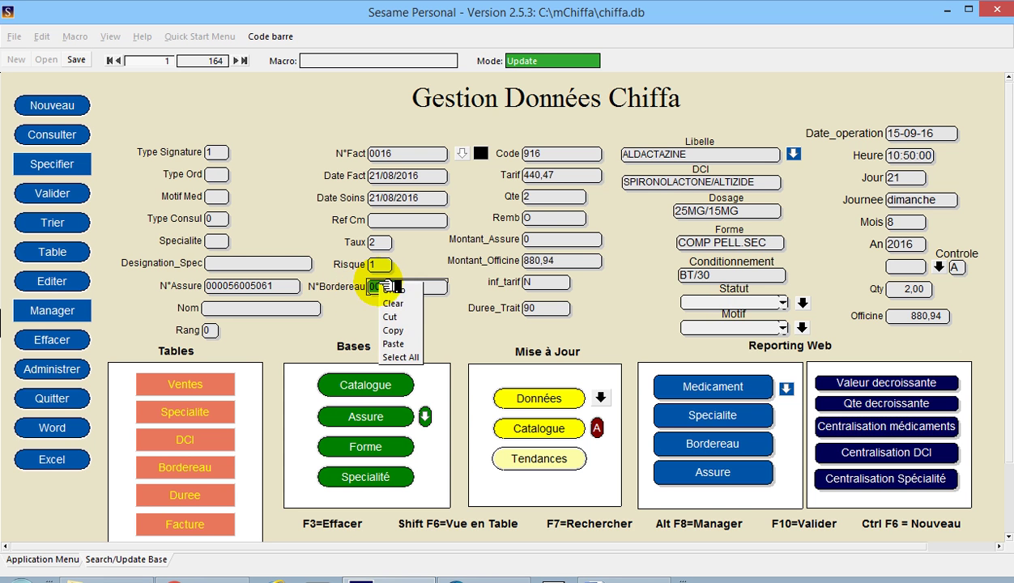
{"action": "left_click", "coordinate": [397, 330]}
{"action": "left_click", "coordinate": [52, 134]}
{"action": "left_click_drag", "start_coordinate": [420, 175], "coordinate": [369, 180]}
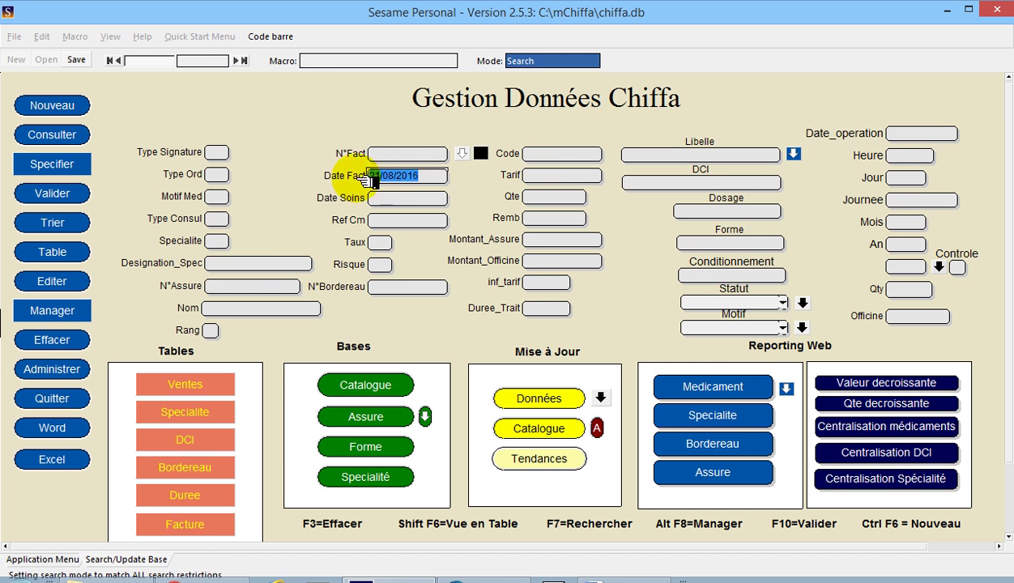
{"action": "right_click", "coordinate": [397, 288]}
{"action": "left_click", "coordinate": [416, 346]}
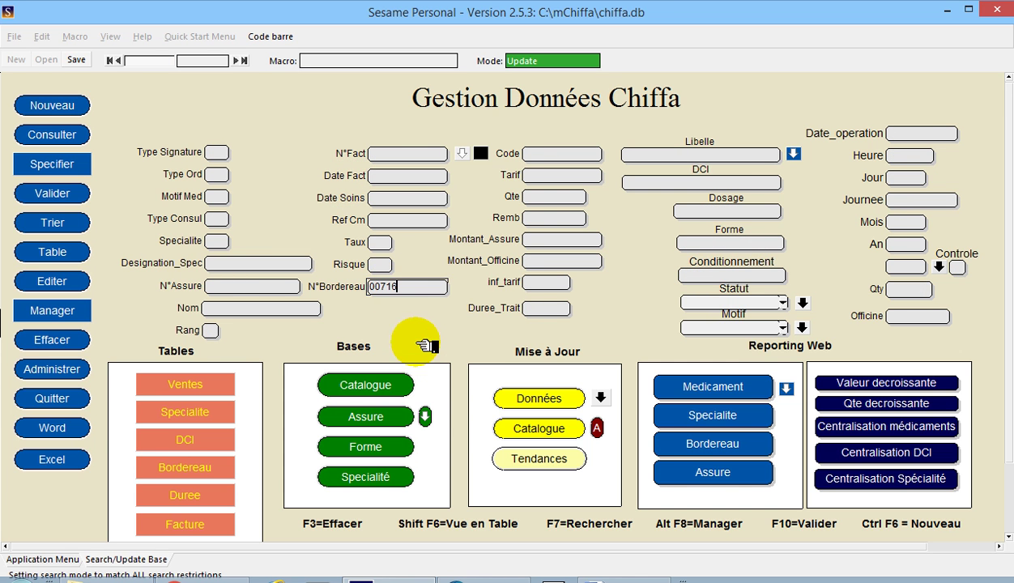
{"action": "left_click", "coordinate": [83, 197]}
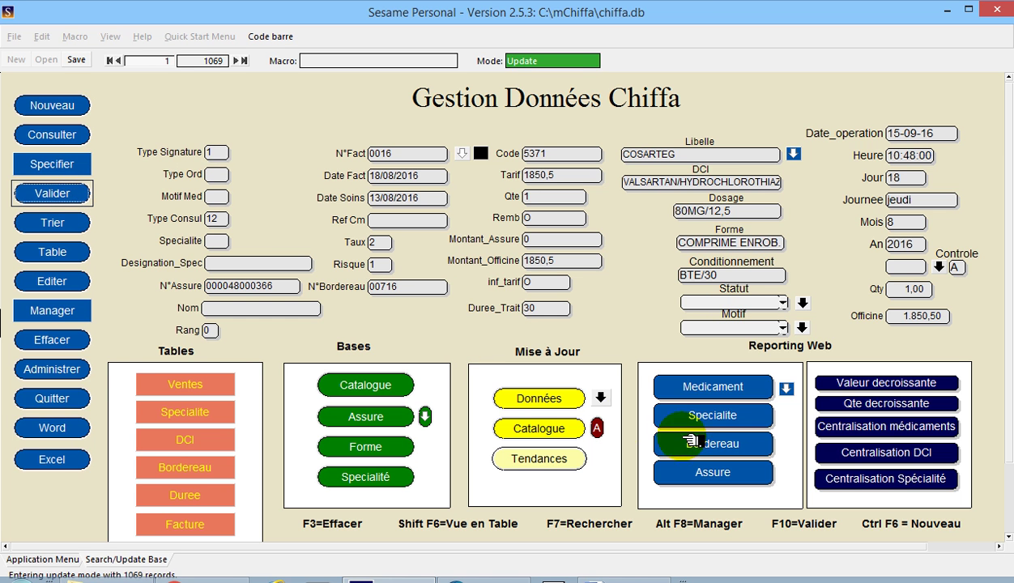
Generate the Medicament web report for the found bordereau records, look through its drug subtotals, and close it.
{"action": "left_click", "coordinate": [727, 387]}
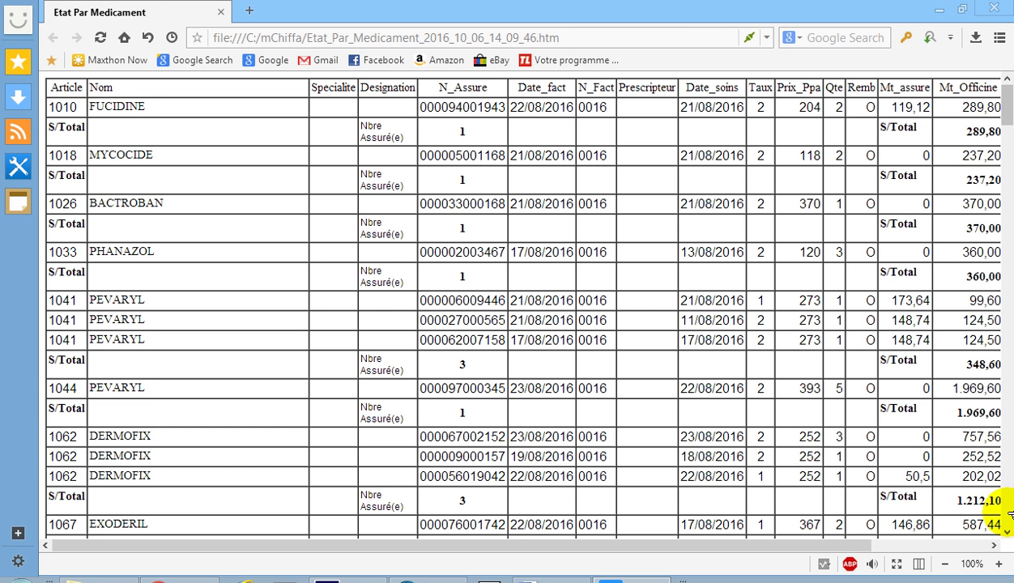
{"action": "scroll", "coordinate": [1009, 515], "scroll_direction": "down", "scroll_amount": 9}
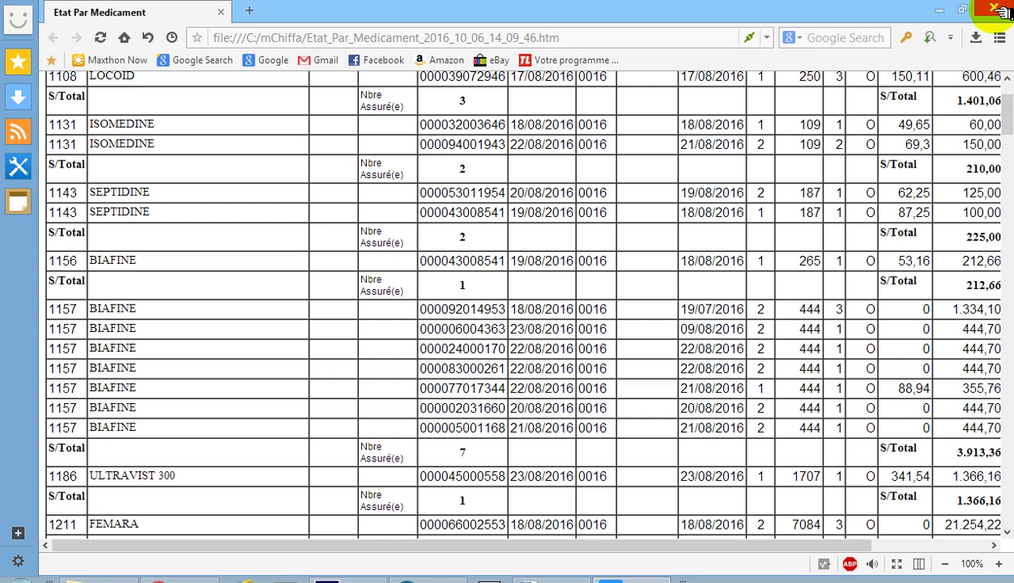
{"action": "left_click", "coordinate": [1002, 10]}
Generate the Assure web report for the bordereau records, examine it through to the Duree_Trait column, and close it.
{"action": "left_click", "coordinate": [705, 474]}
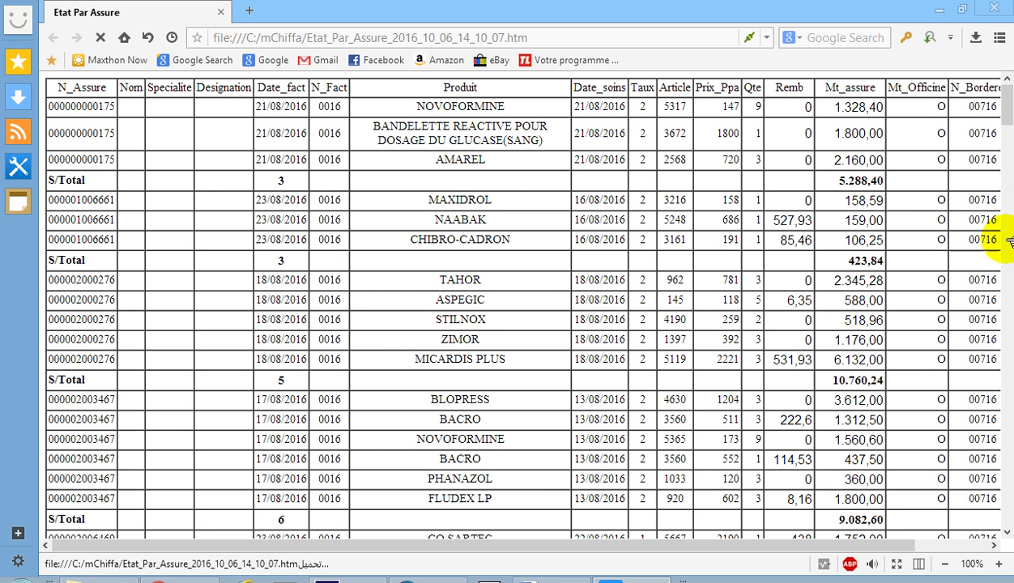
{"action": "left_click", "coordinate": [996, 546]}
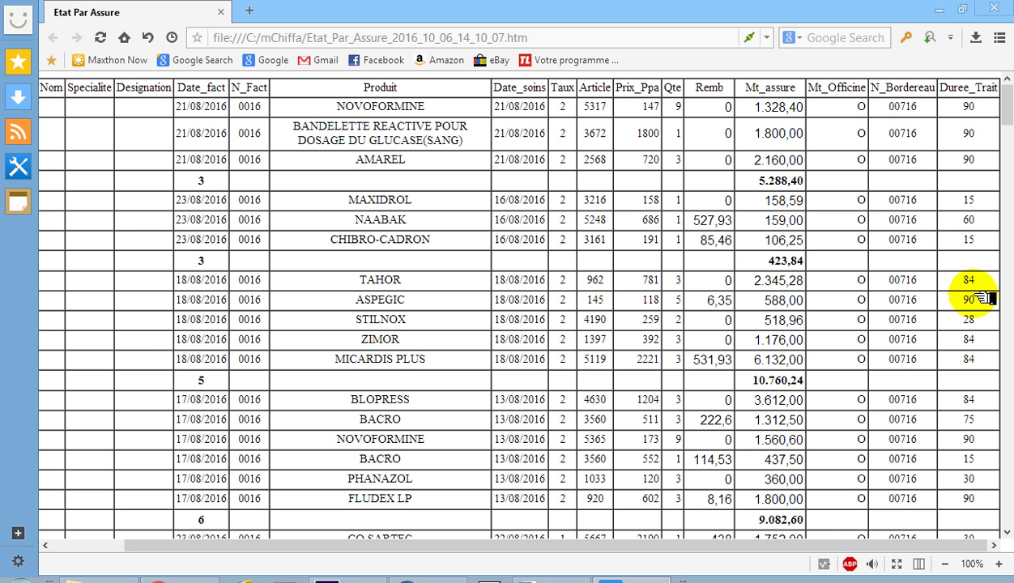
{"action": "left_click", "coordinate": [994, 8]}
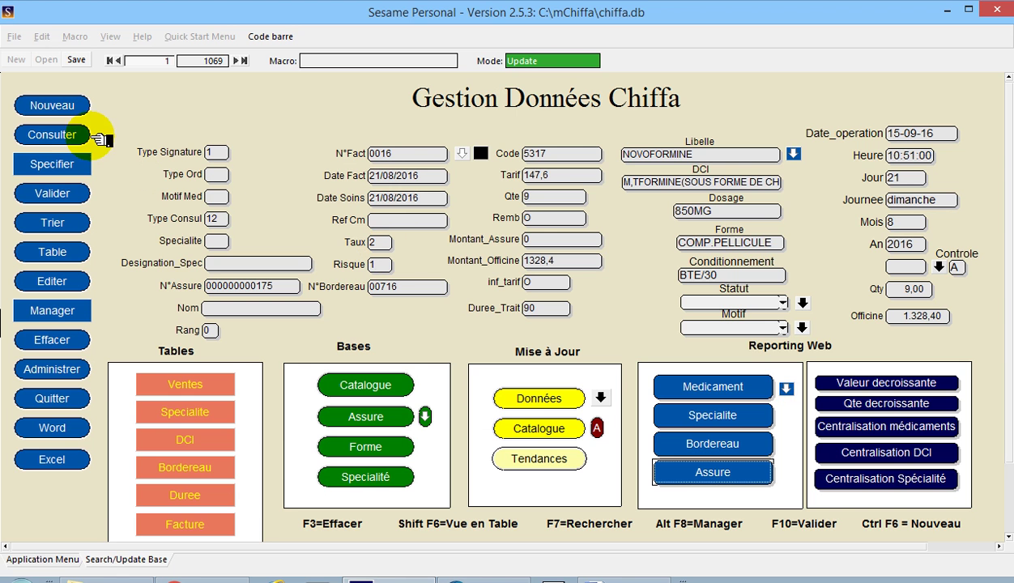
Add Duree_Trait 84 to the N°Bordereau 00716 criteria and run the search.
{"action": "left_click", "coordinate": [83, 136]}
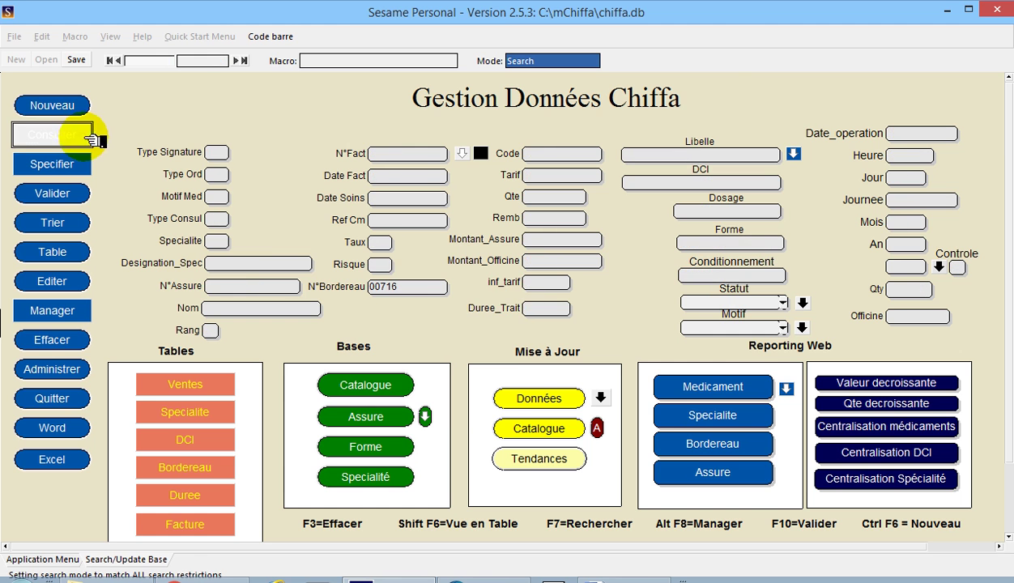
{"action": "left_click", "coordinate": [538, 308]}
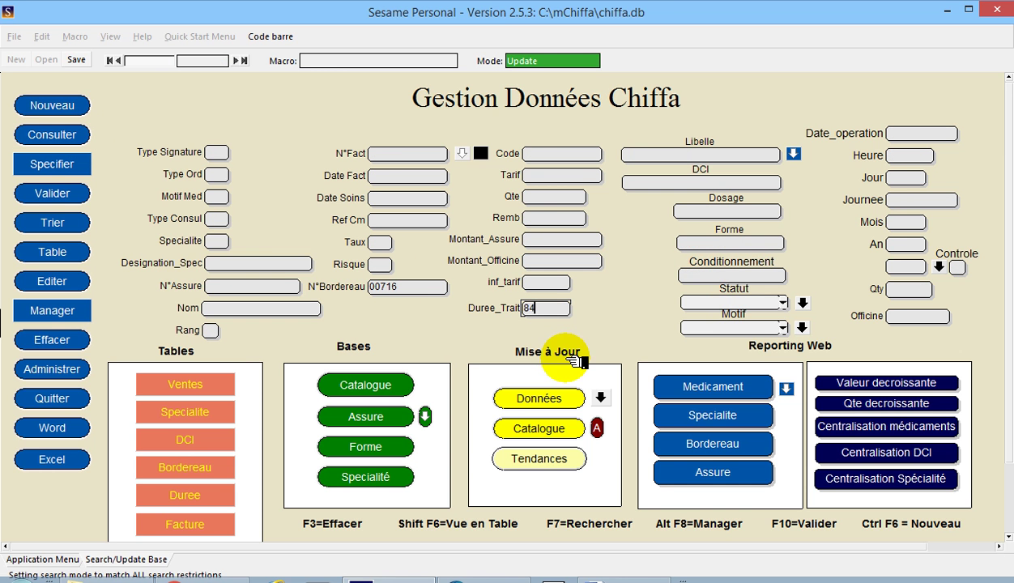
{"action": "left_click", "coordinate": [51, 194]}
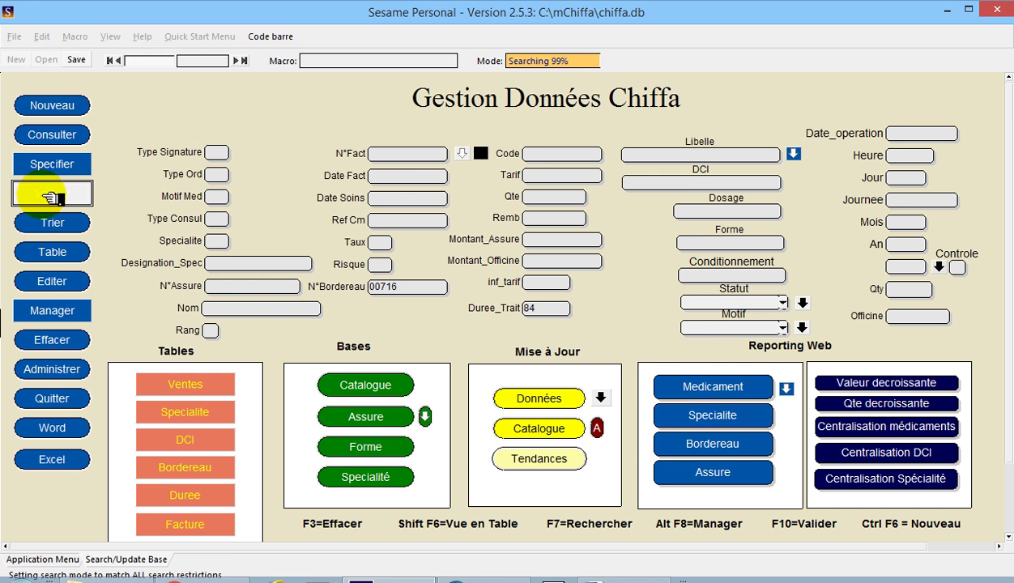
Generate the Assure web report for the 84-day treatment records, review its rows, and close it.
{"action": "left_click", "coordinate": [725, 471]}
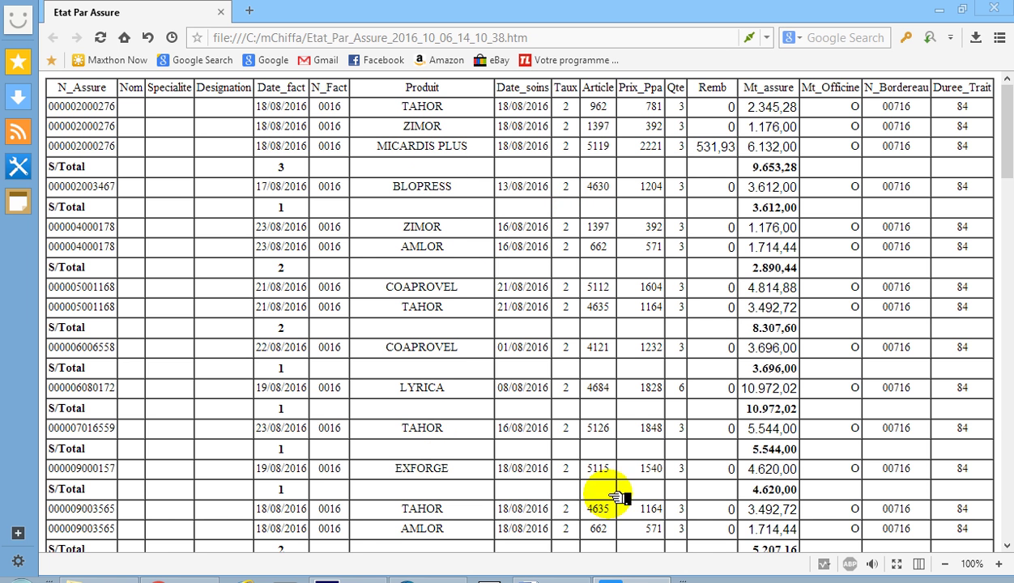
{"action": "left_click", "coordinate": [1009, 484]}
{"action": "left_click", "coordinate": [1009, 485]}
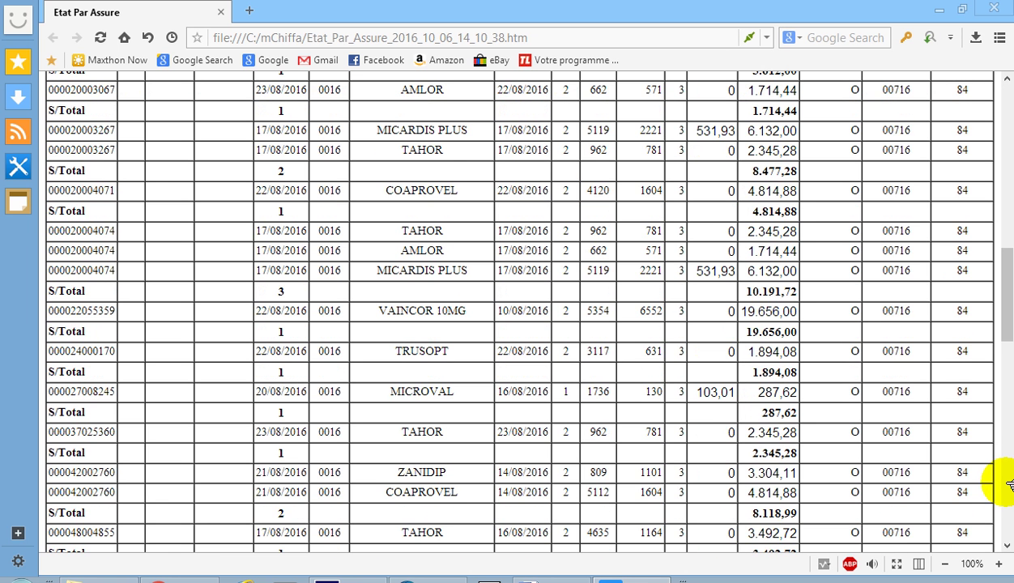
{"action": "left_click", "coordinate": [1009, 485]}
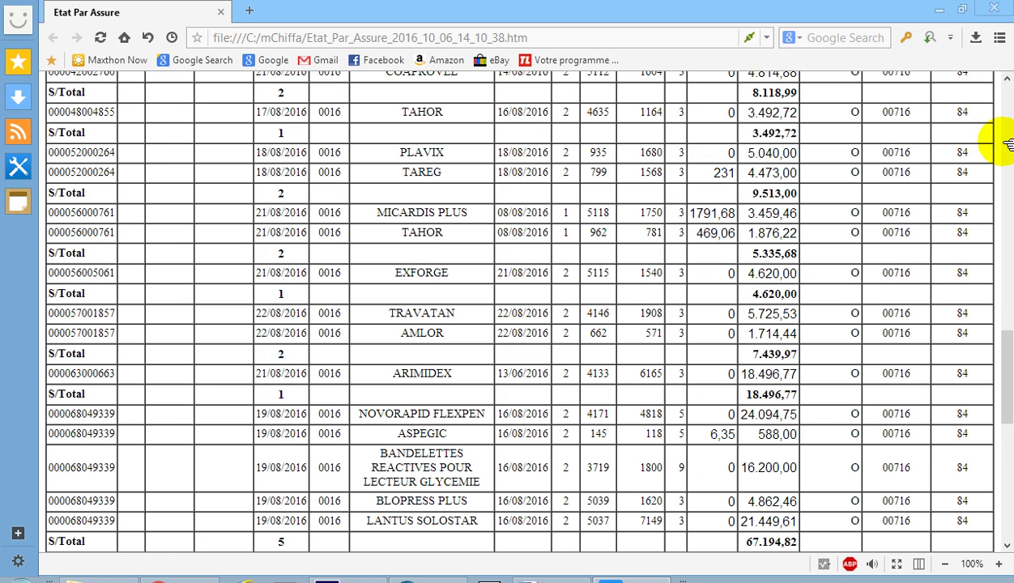
{"action": "left_click", "coordinate": [997, 10]}
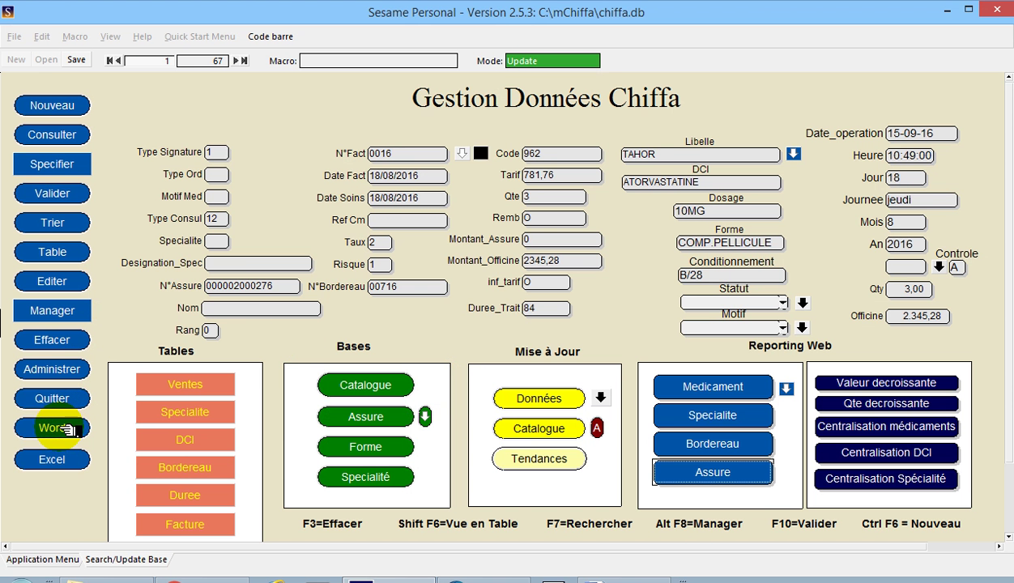
Transfer the found records to Word using the Etat des ventes de medicaments report, check the document, and close it.
{"action": "left_click", "coordinate": [65, 431]}
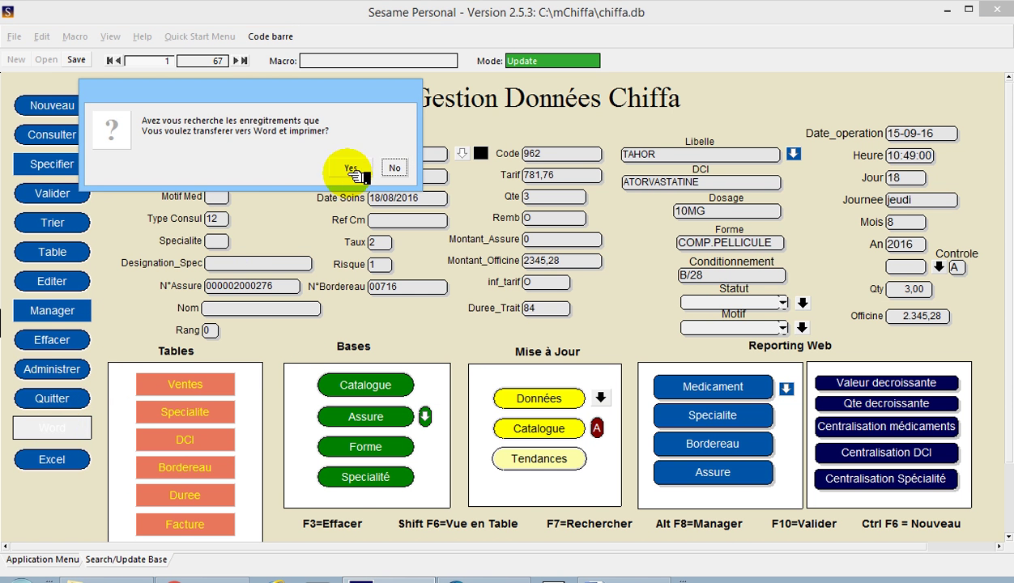
{"action": "left_click", "coordinate": [351, 171]}
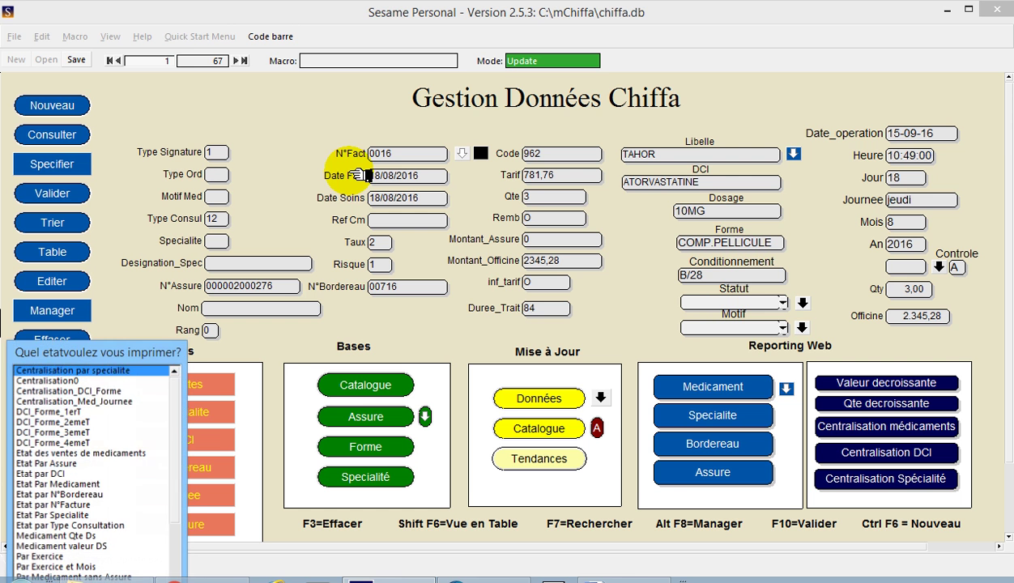
{"action": "double_click", "coordinate": [102, 451]}
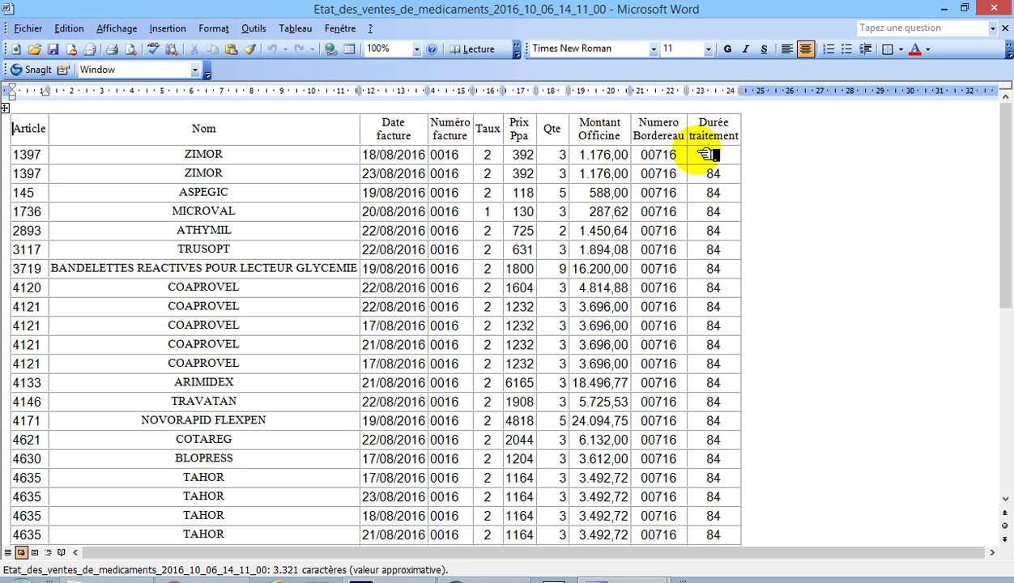
{"action": "left_click", "coordinate": [998, 10]}
Start transferring the found records to Excel, confirming the request and choosing the report to export.
{"action": "left_click", "coordinate": [67, 461]}
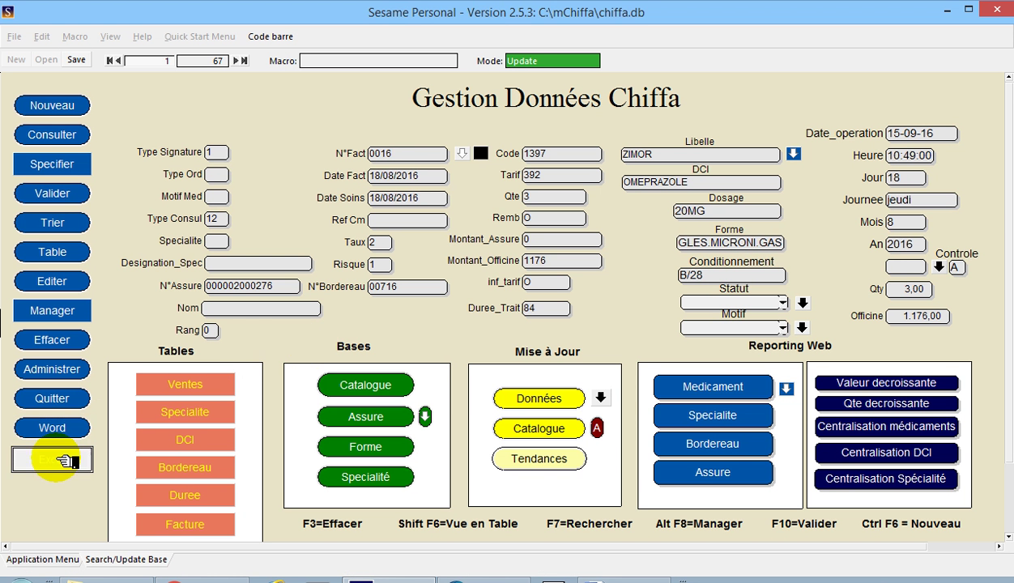
{"action": "left_click", "coordinate": [355, 165]}
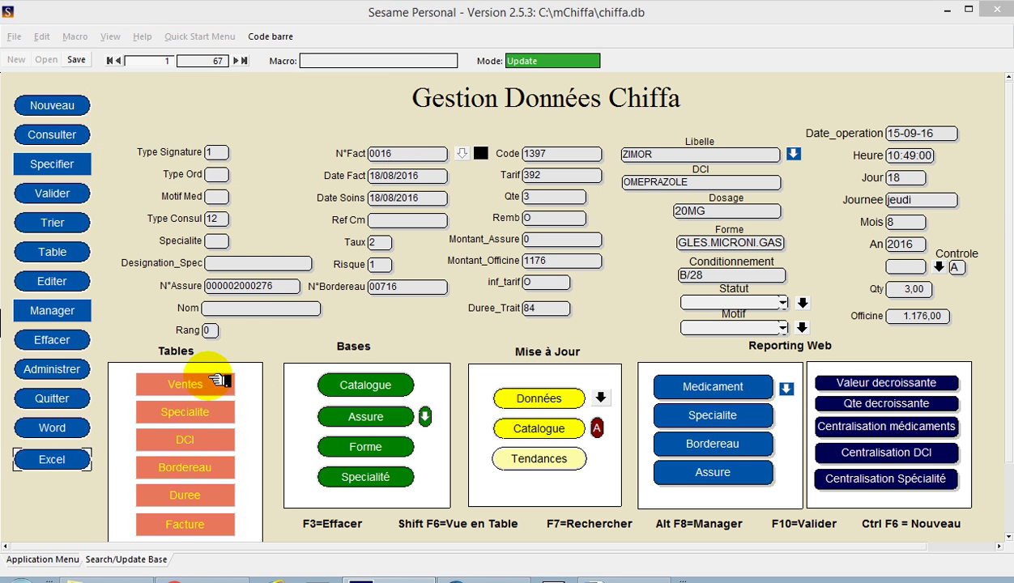
{"action": "double_click", "coordinate": [130, 444]}
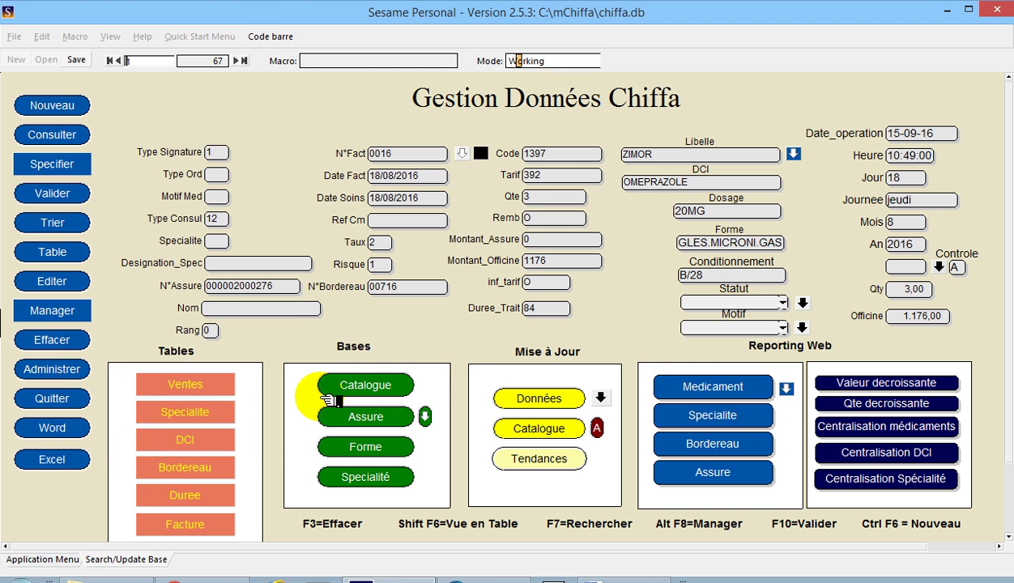